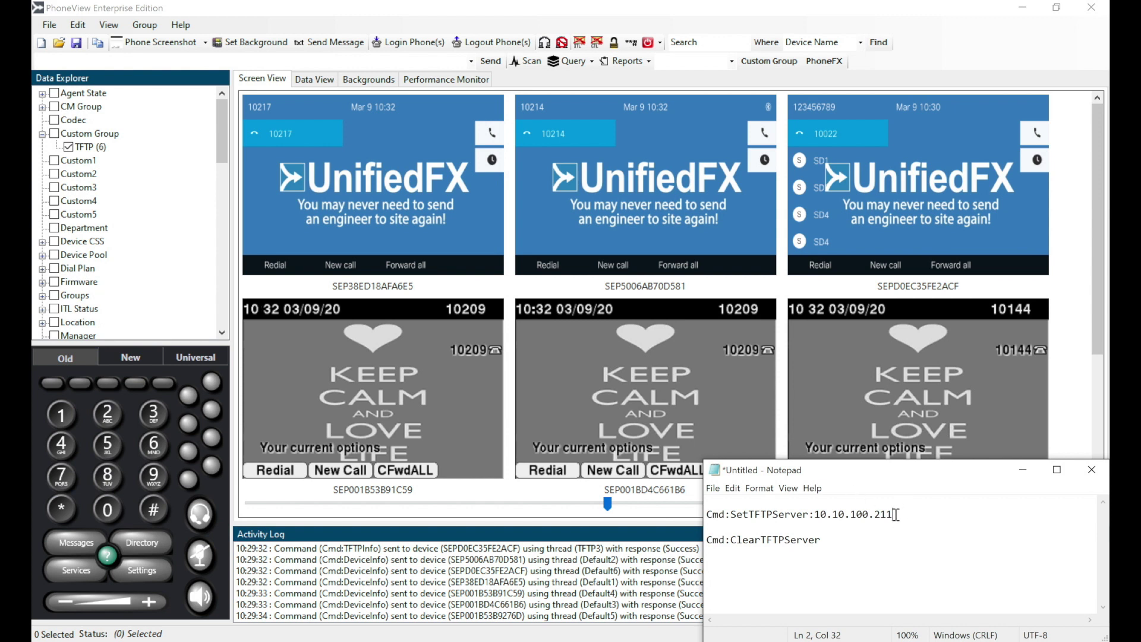
# - Copy Cmd:SetTFTPServer:10.10.100.211 from Notepad into PhoneView's command box
pyautogui.moveTo(893, 515); pyautogui.dragTo(690, 510)
pyautogui.hotkey('ctrl', 'c')
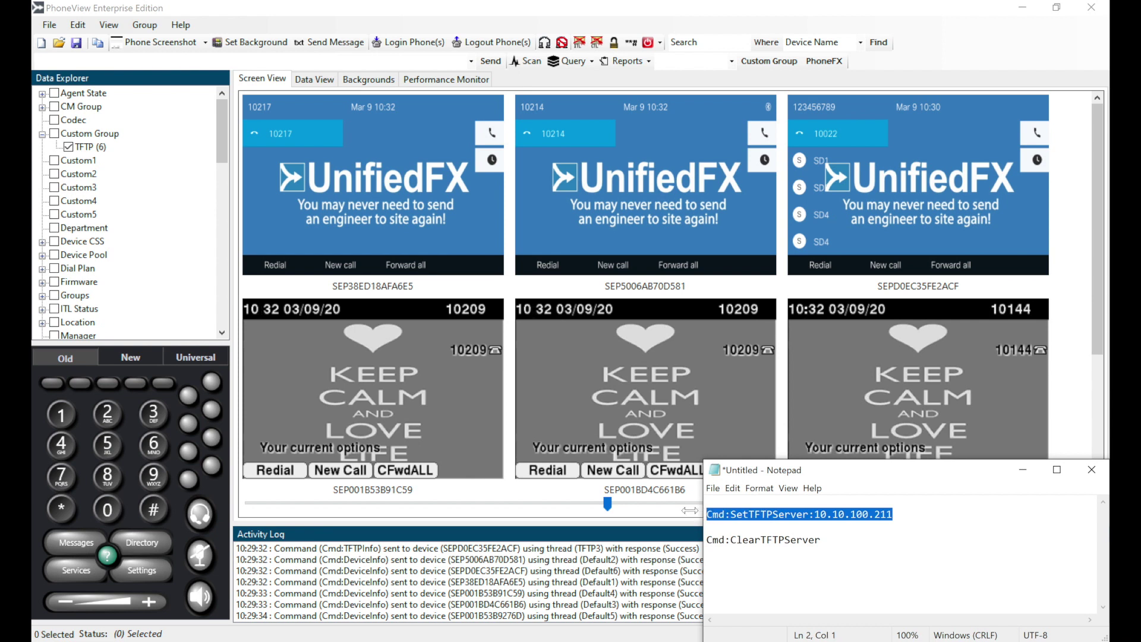
pyautogui.click(260, 63)
pyautogui.hotkey('ctrl', 'v')
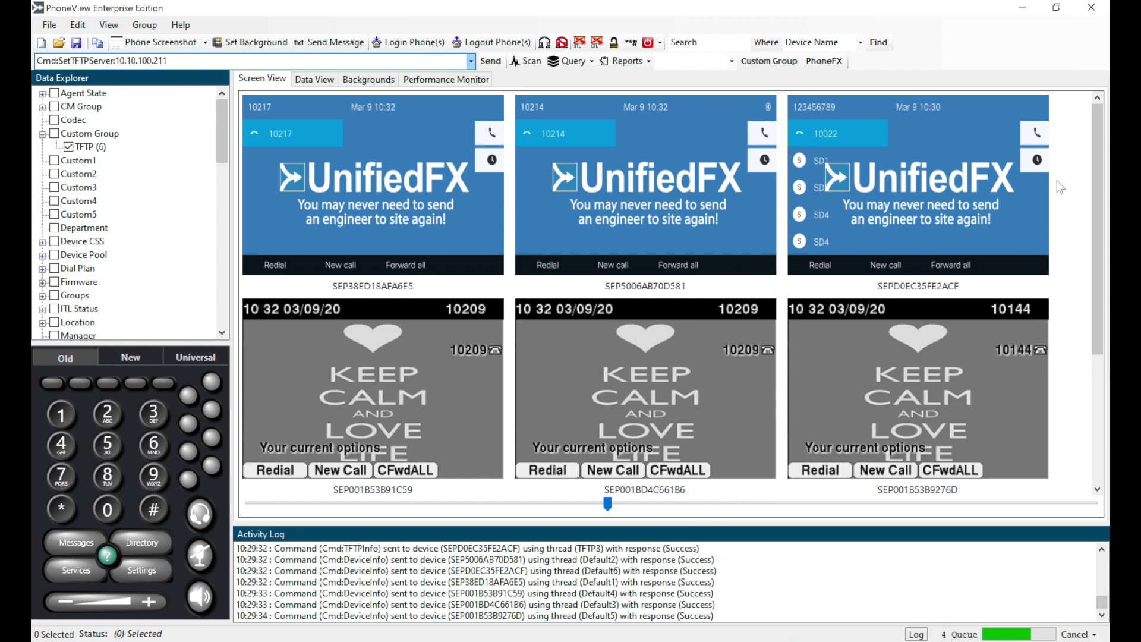
# - Look over Data View and the Query menu, then return to Screen View
pyautogui.click(321, 82)
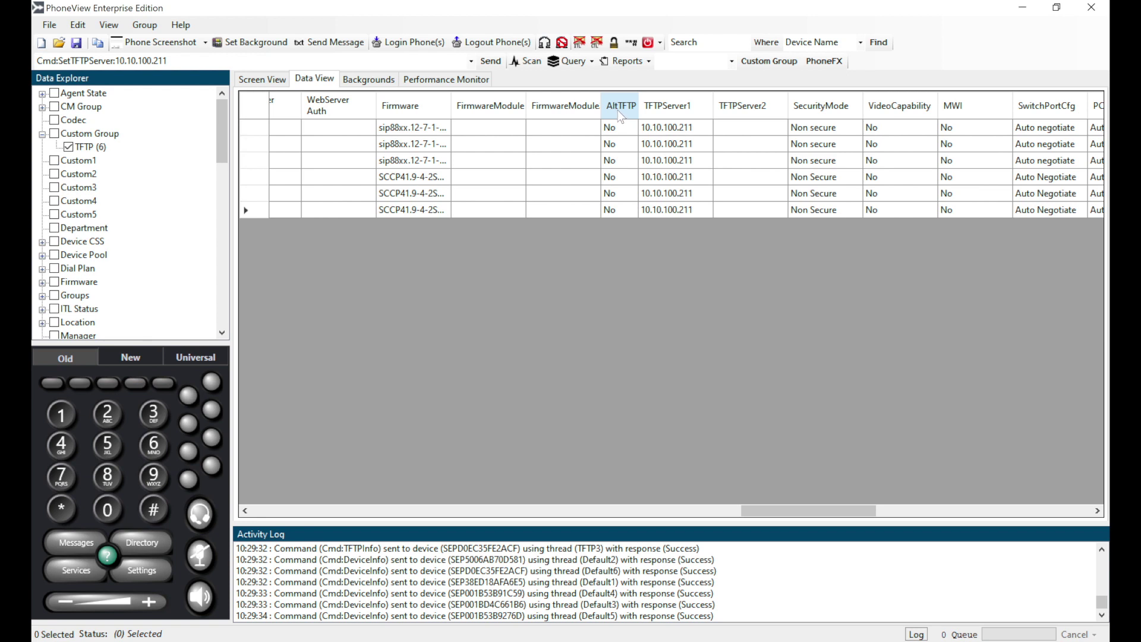
pyautogui.click(593, 62)
pyautogui.moveTo(606, 82)
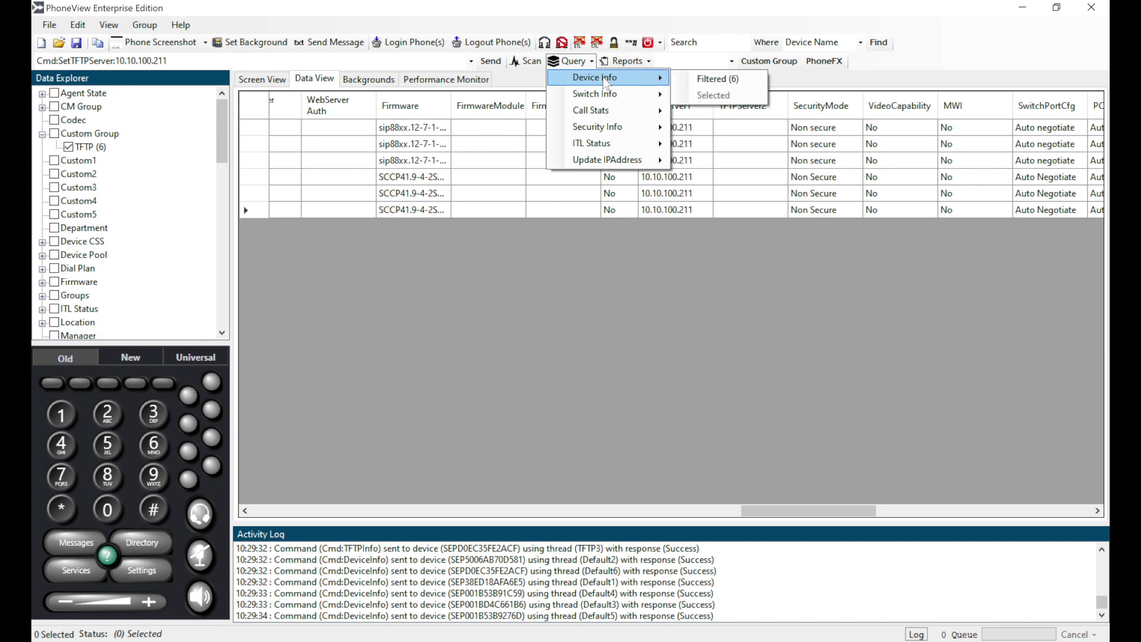
pyautogui.click(594, 29)
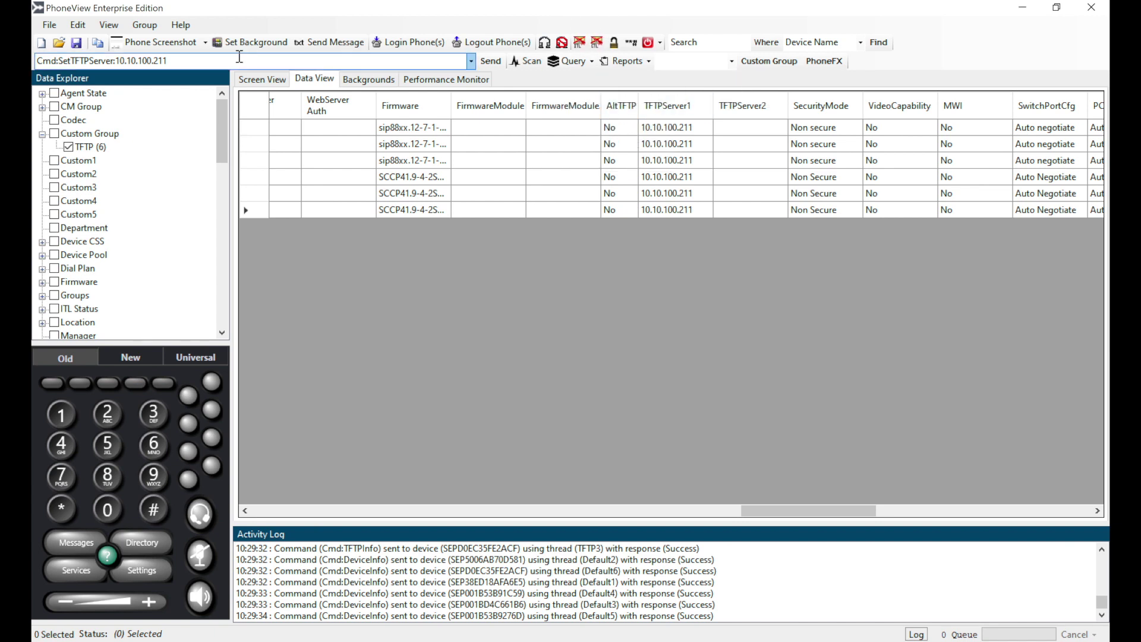
pyautogui.click(260, 83)
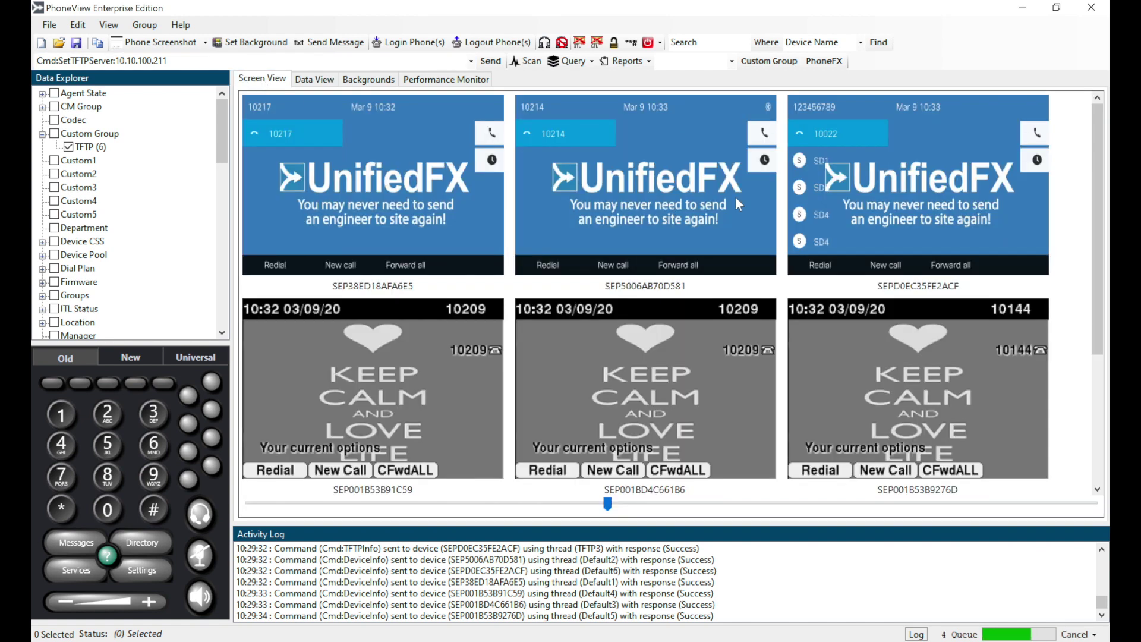
# - Select all six phone screenshots and send them the SetTFTPServer 10.10.100.211 command
pyautogui.moveTo(1063, 164); pyautogui.dragTo(315, 412)
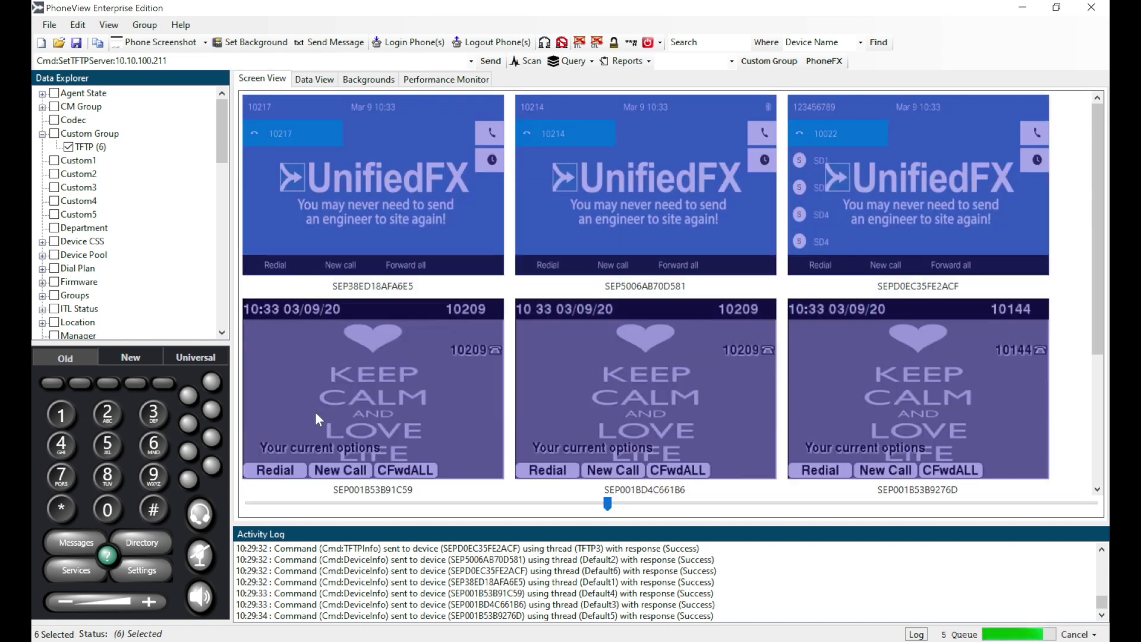
pyautogui.click(491, 62)
pyautogui.click(1069, 161)
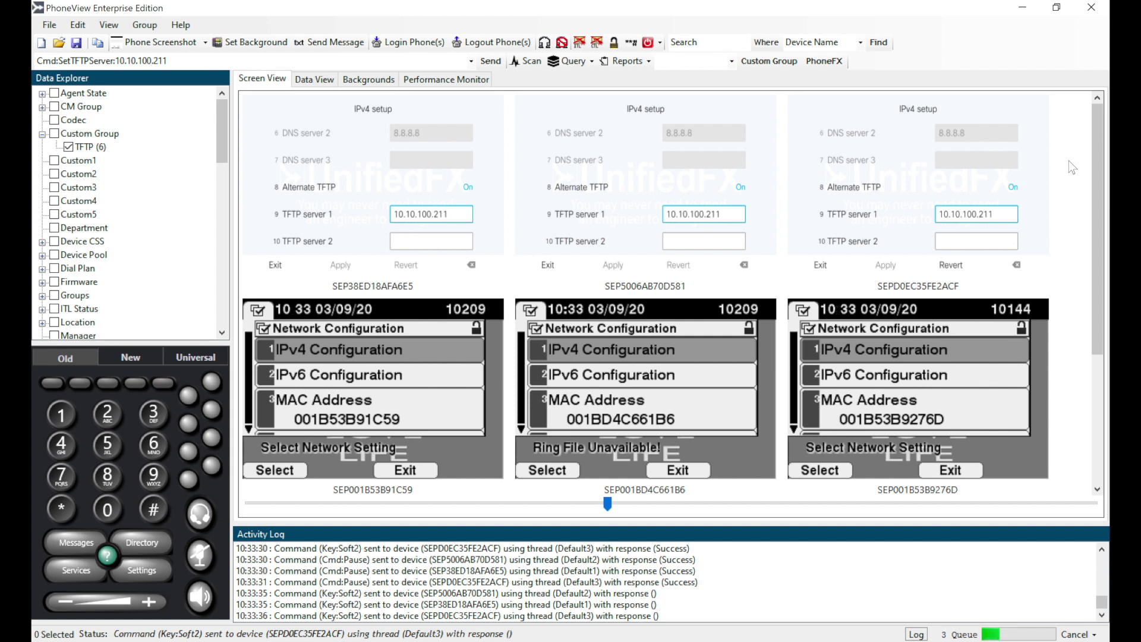
pyautogui.click(323, 80)
# - Query device info for all six phones to confirm TFTPServer1 10.10.100.211, then return to Screen View
pyautogui.hotkey('ctrl', 'a')
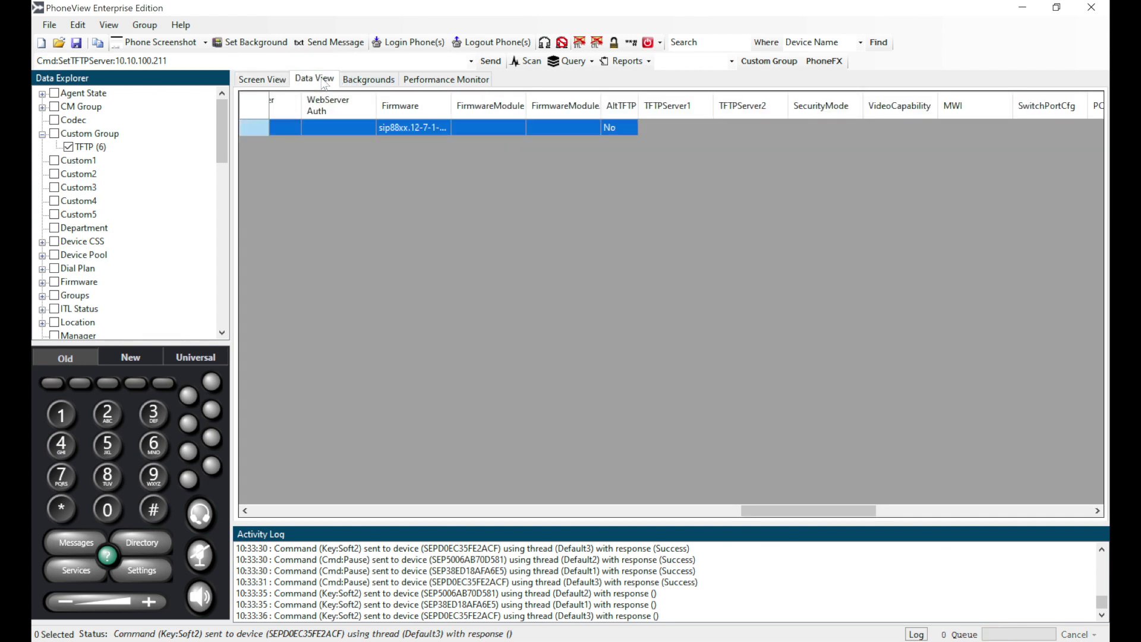
pyautogui.click(590, 61)
pyautogui.click(626, 76)
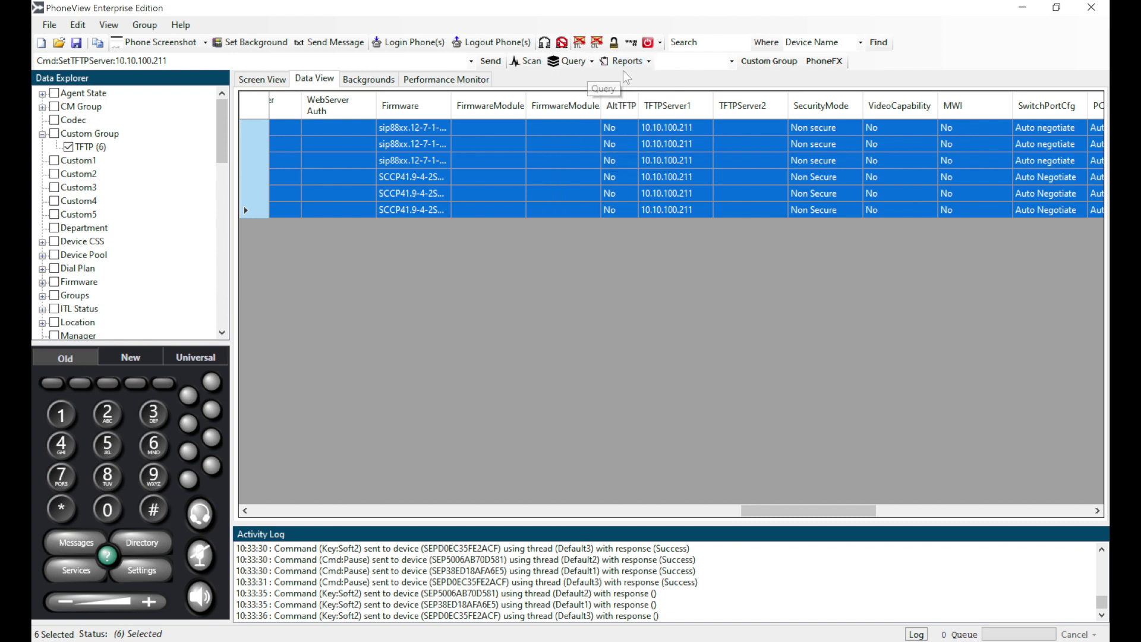
pyautogui.click(587, 60)
pyautogui.moveTo(631, 86)
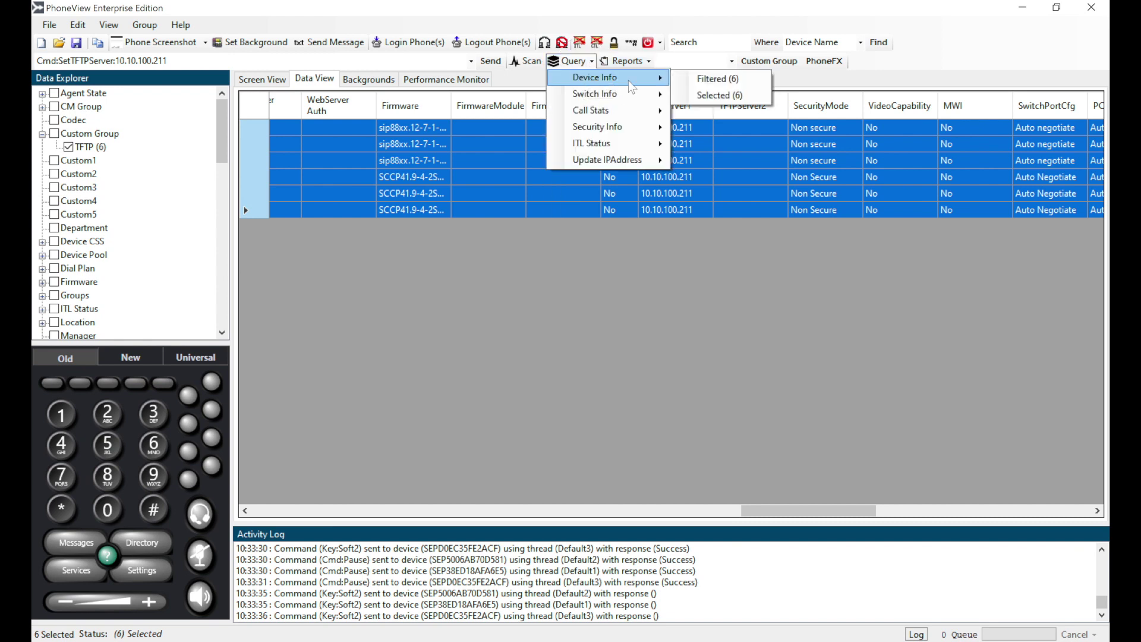
pyautogui.click(720, 95)
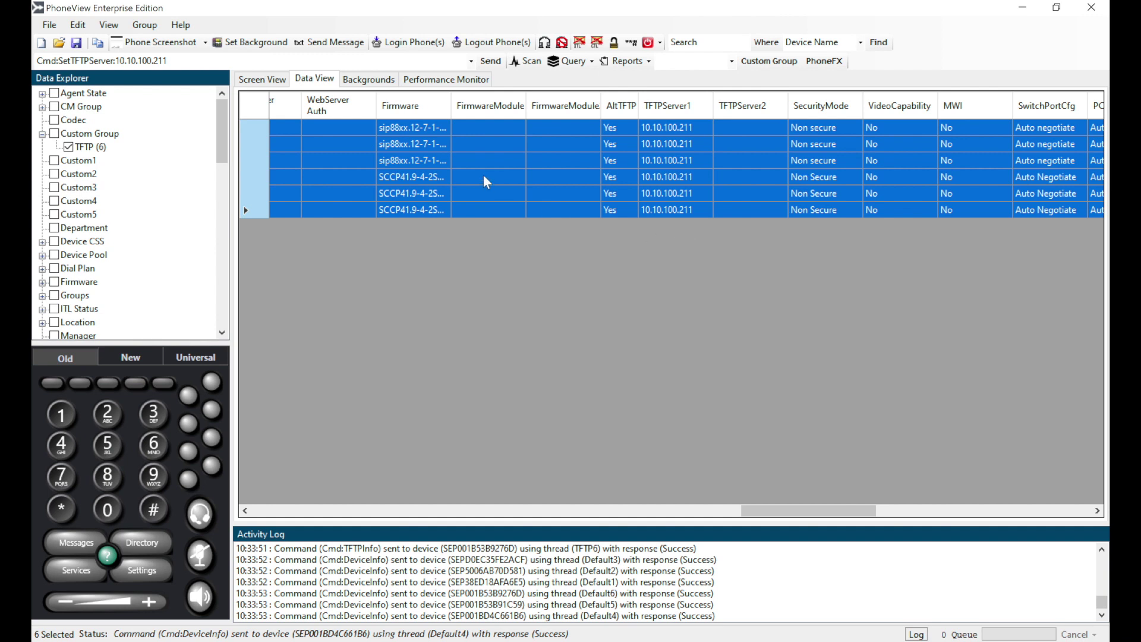
pyautogui.click(265, 81)
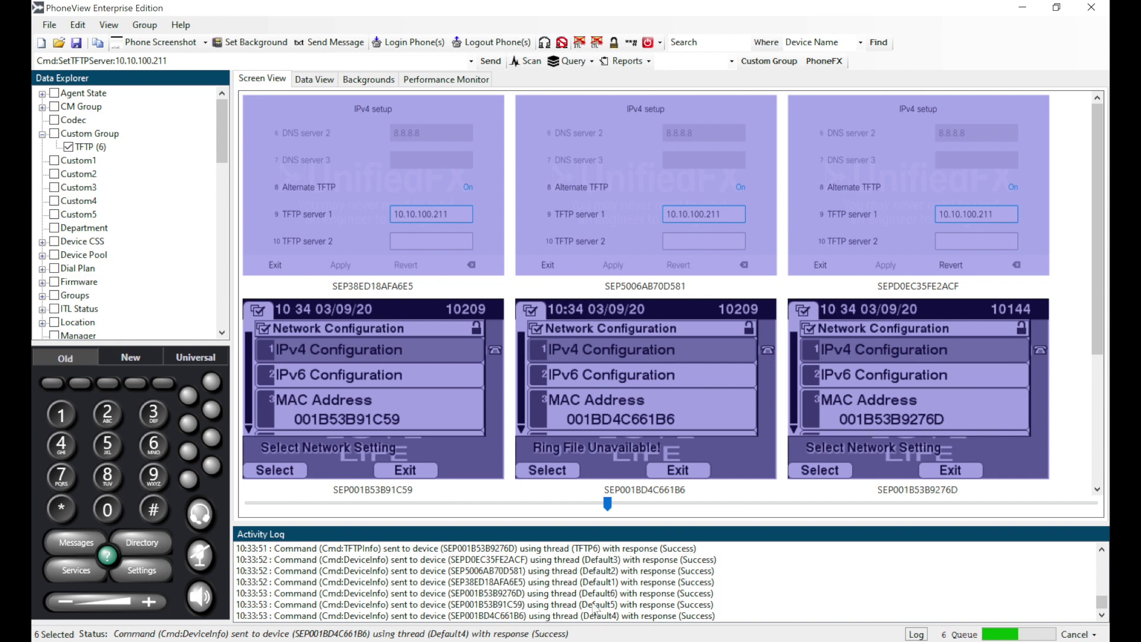
# - Copy the Cmd:ClearTFTPServer line from Notepad into PhoneView's command box, replacing SetTFTPServer
pyautogui.hotkey('alt', 'Tab')
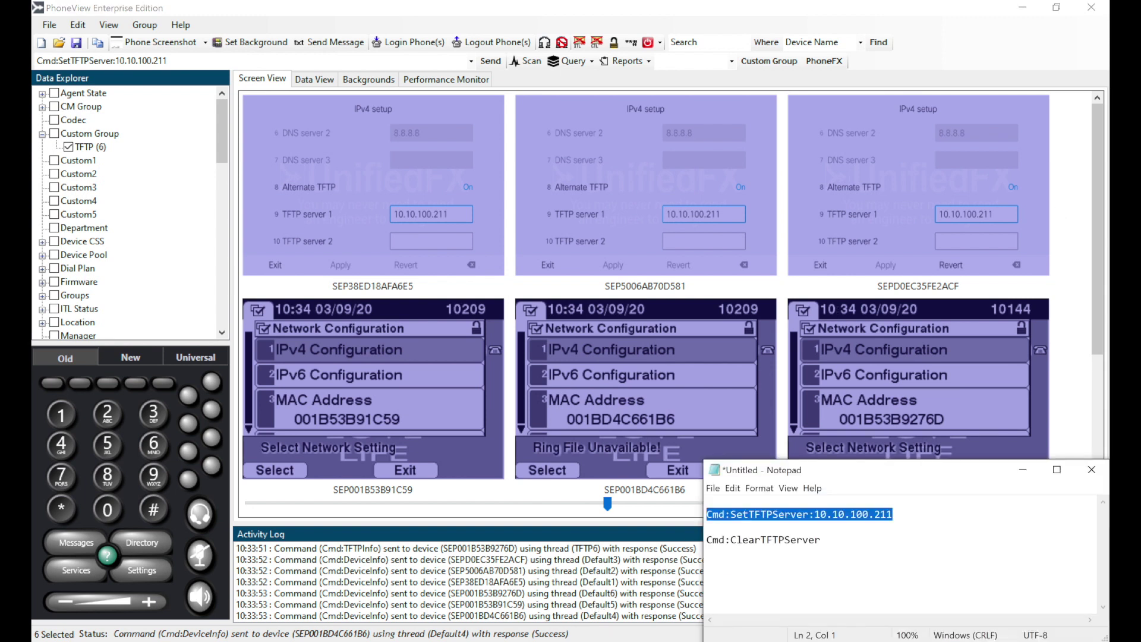
pyautogui.click(840, 540)
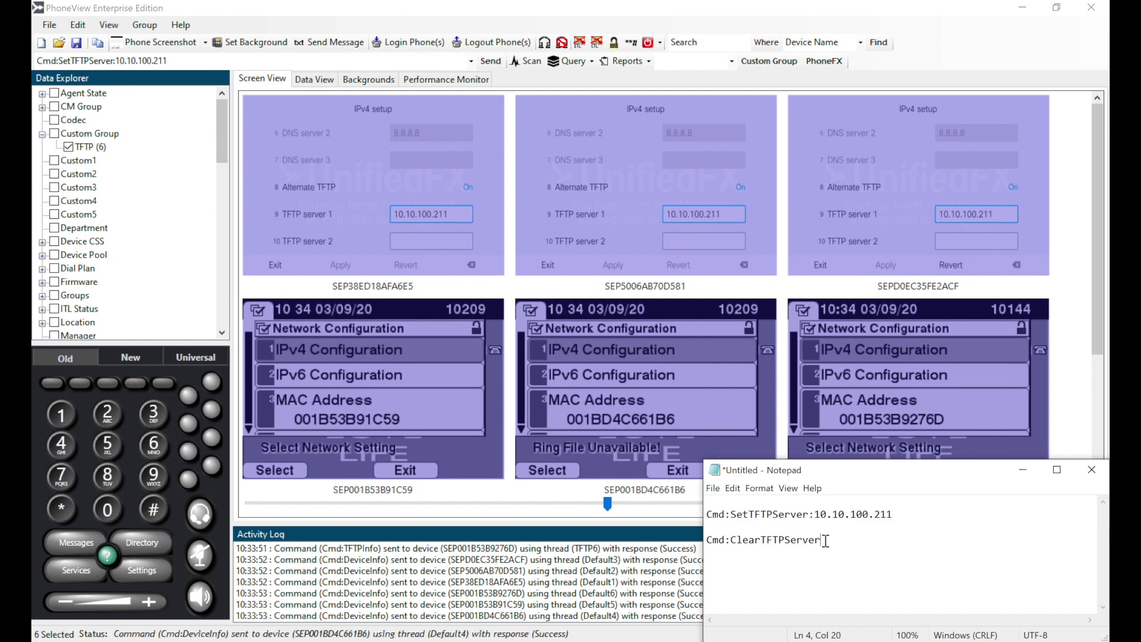
pyautogui.moveTo(825, 540); pyautogui.dragTo(680, 546)
pyautogui.hotkey('ctrl', 'c')
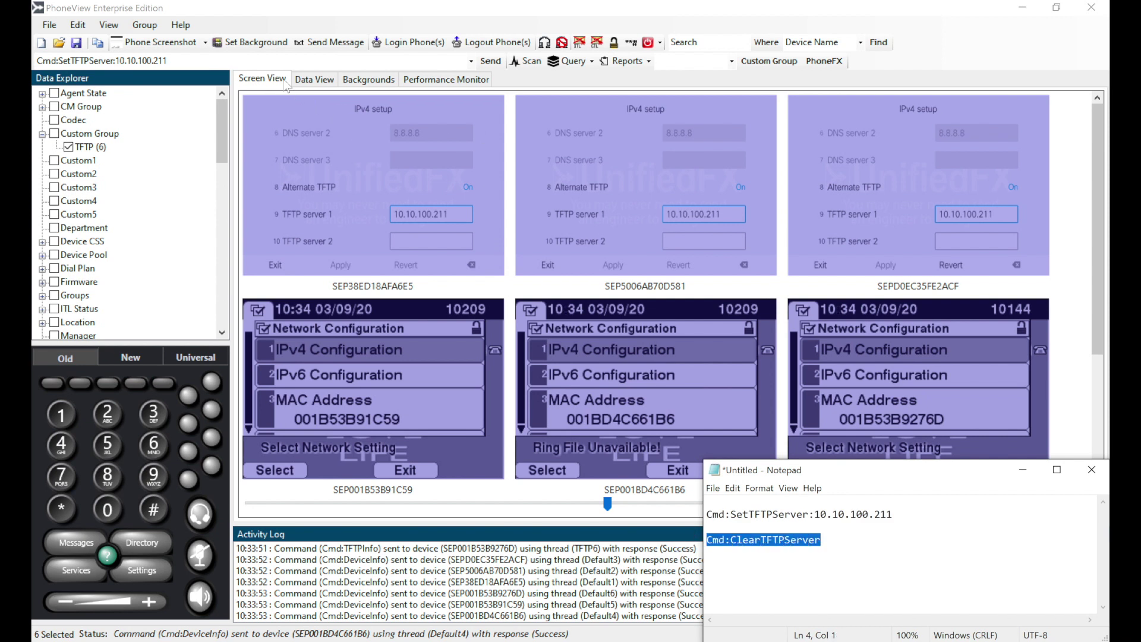
pyautogui.click(277, 62)
pyautogui.press('BackSpace')
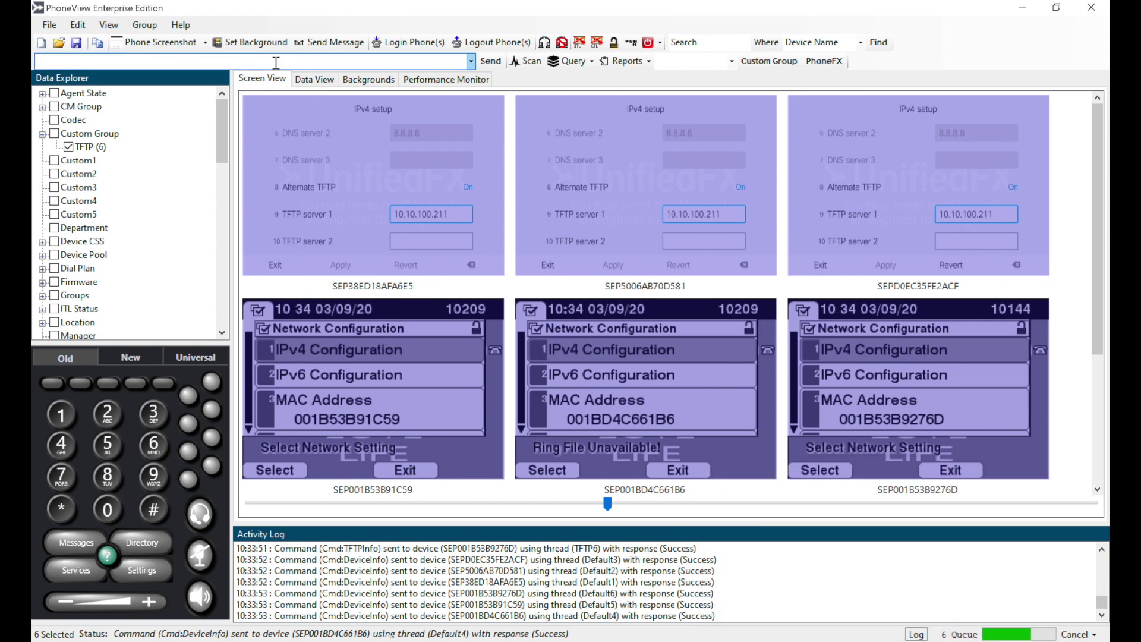
pyautogui.hotkey('ctrl', 'v')
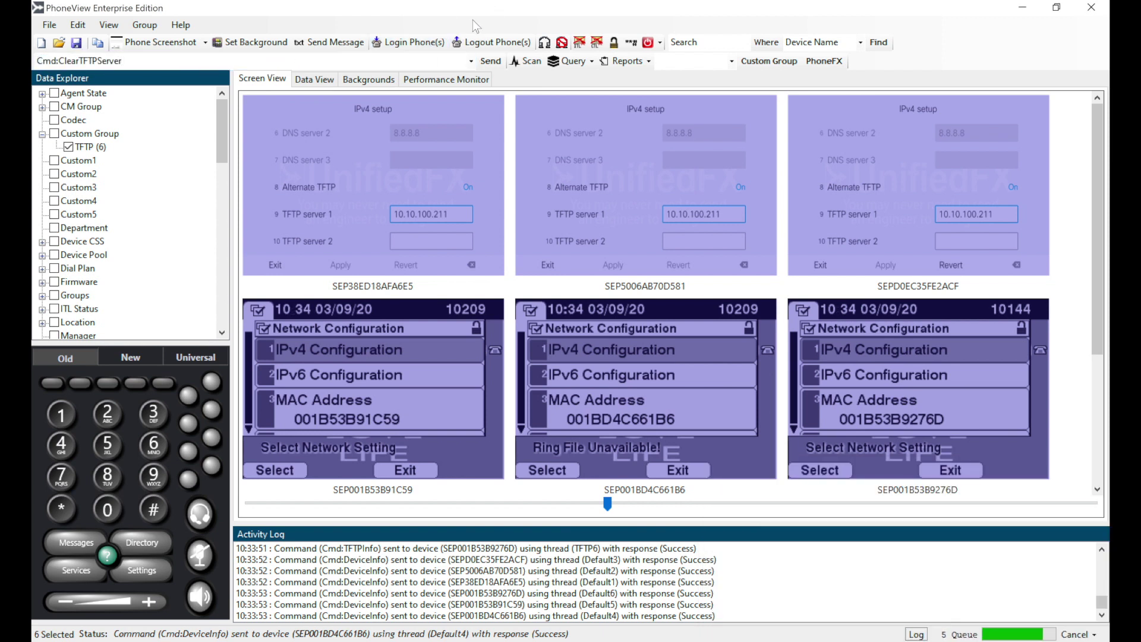
pyautogui.click(490, 61)
# - Send Cmd:ClearTFTPServer to the selected phones
pyautogui.click(491, 62)
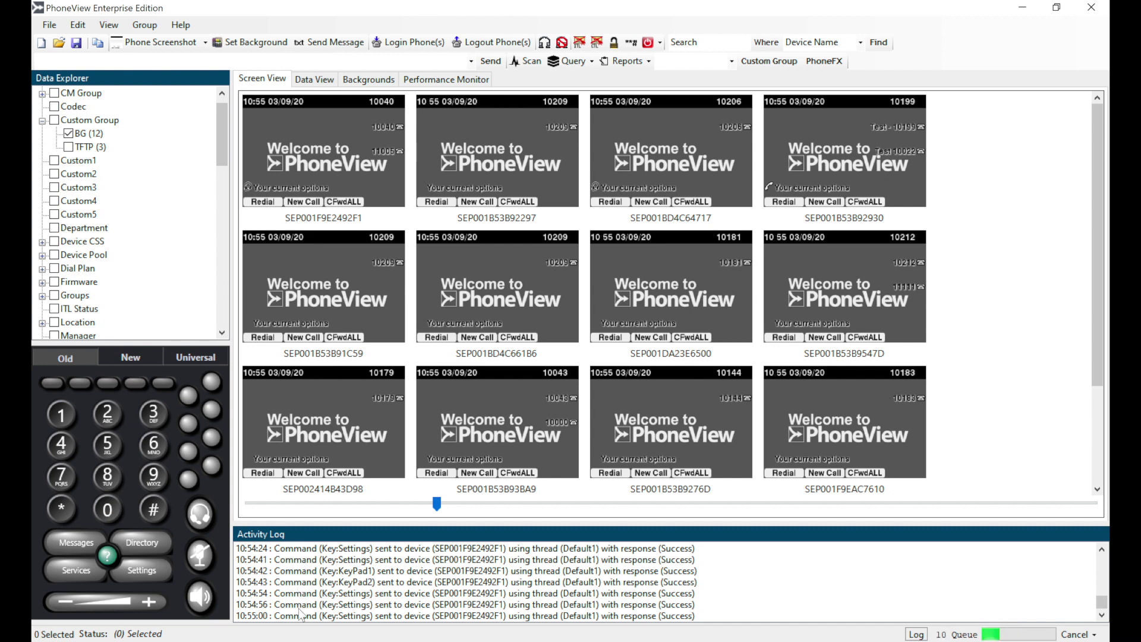
# - Clear the Activity Log and open the Settings menu on the first phone, SEP001F9E2492F1
pyautogui.rightClick(309, 569)
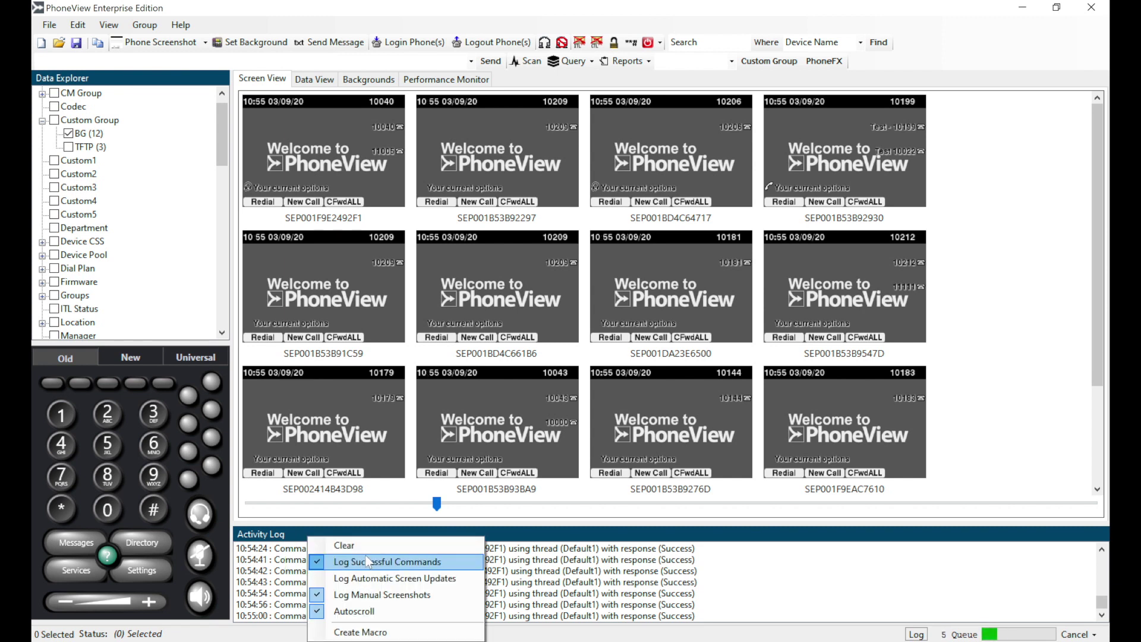
pyautogui.click(344, 546)
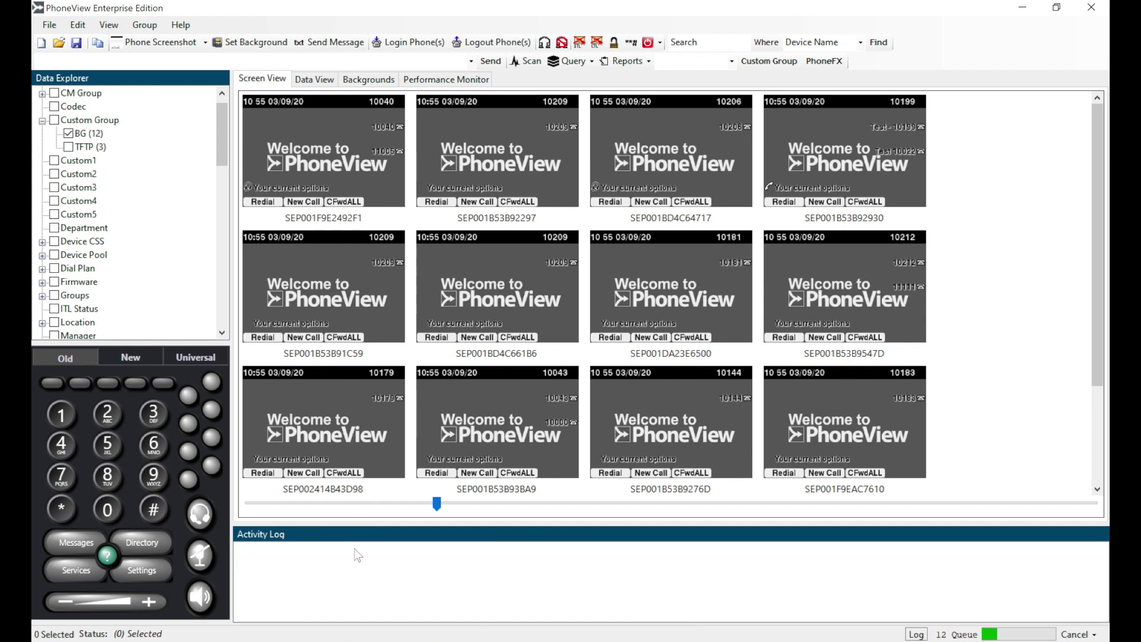
pyautogui.click(313, 154)
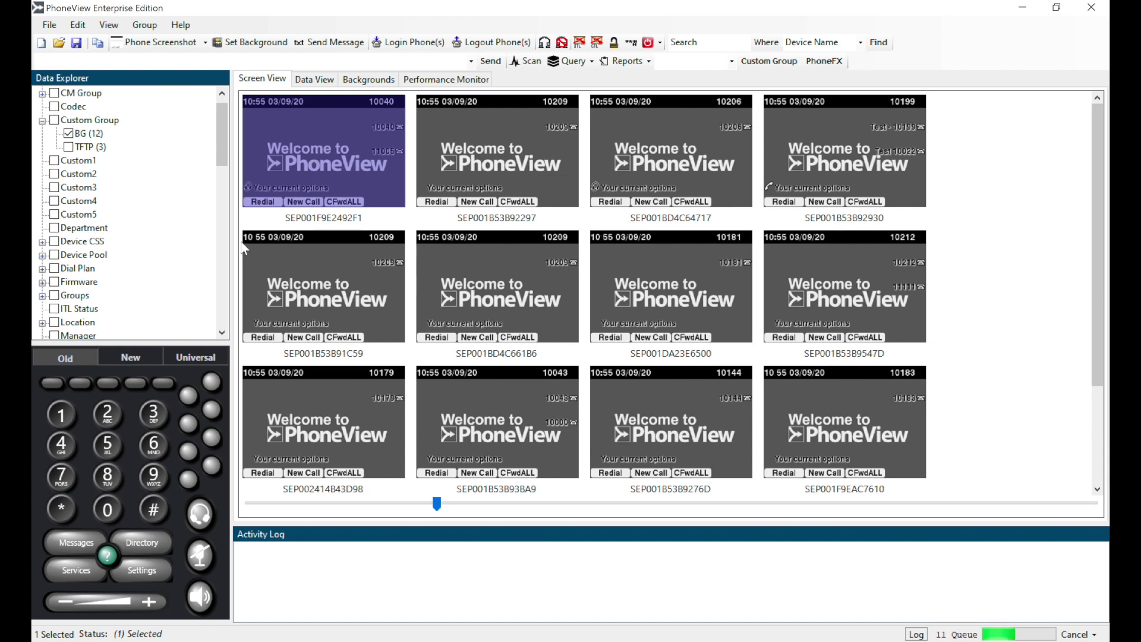
pyautogui.click(141, 571)
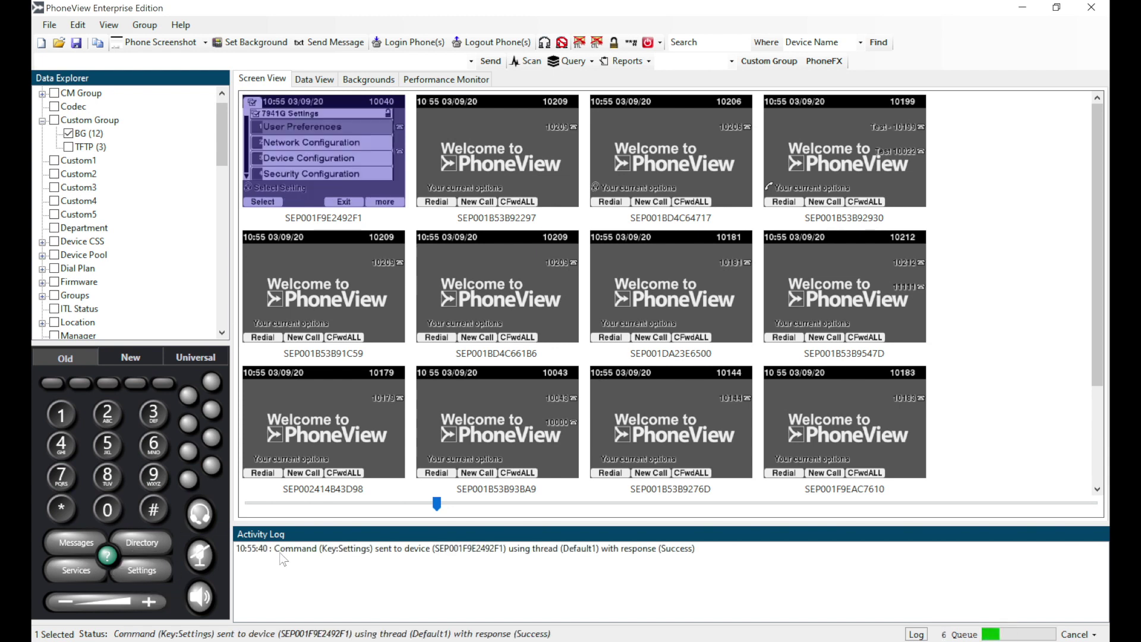
pyautogui.click(339, 157)
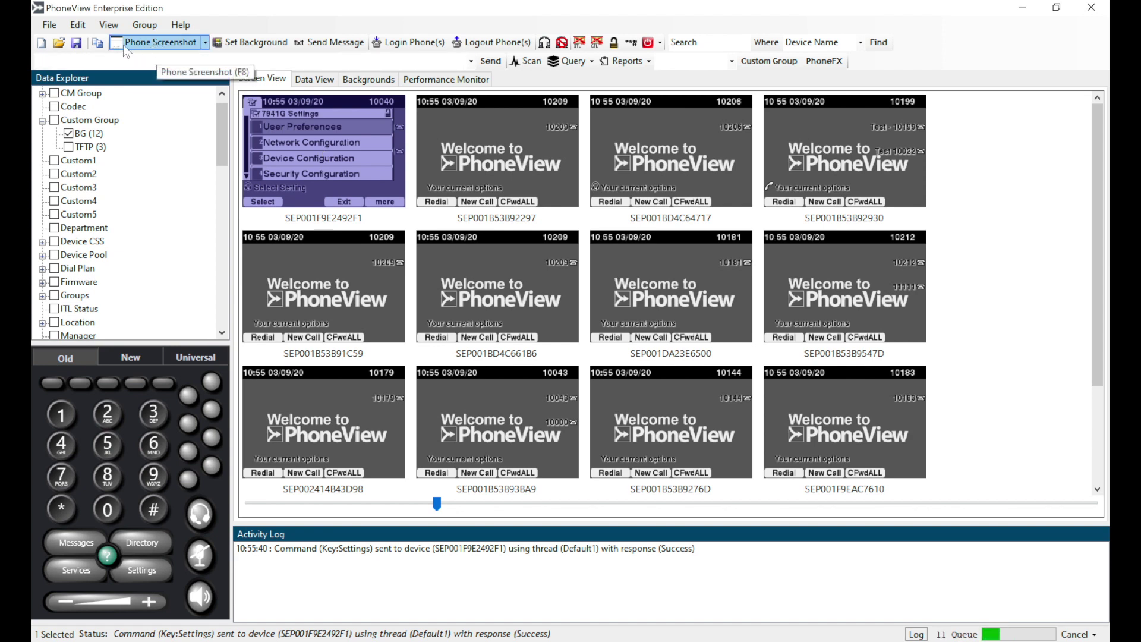
# - On the first phone, choose and save a background via User Preferences > Background Images, then exit Settings
pyautogui.click(163, 50)
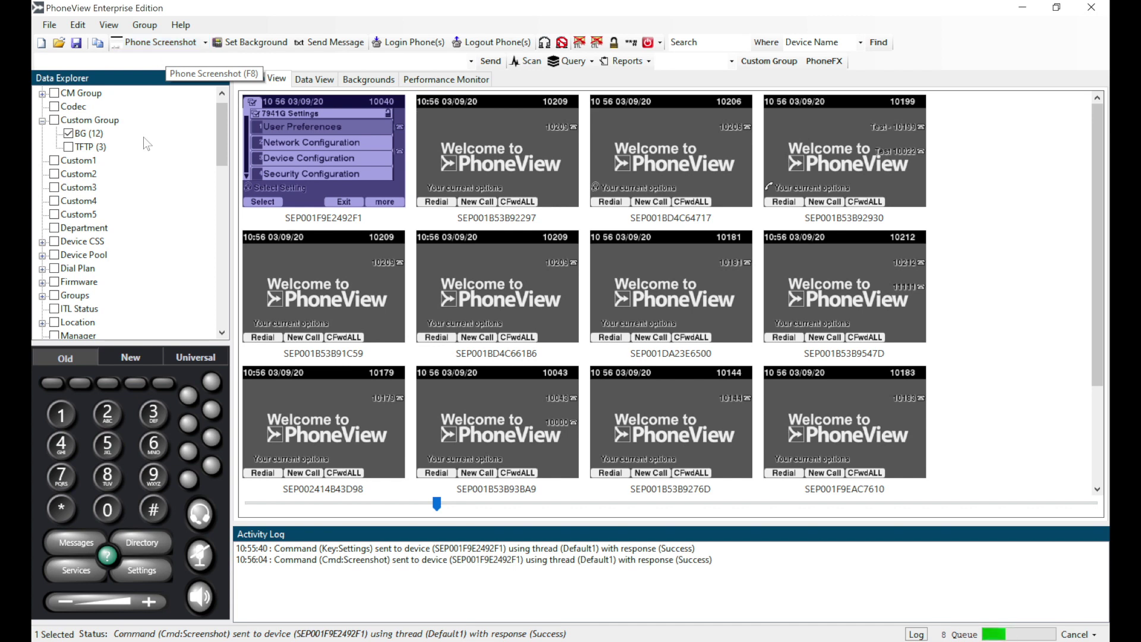
pyautogui.click(60, 415)
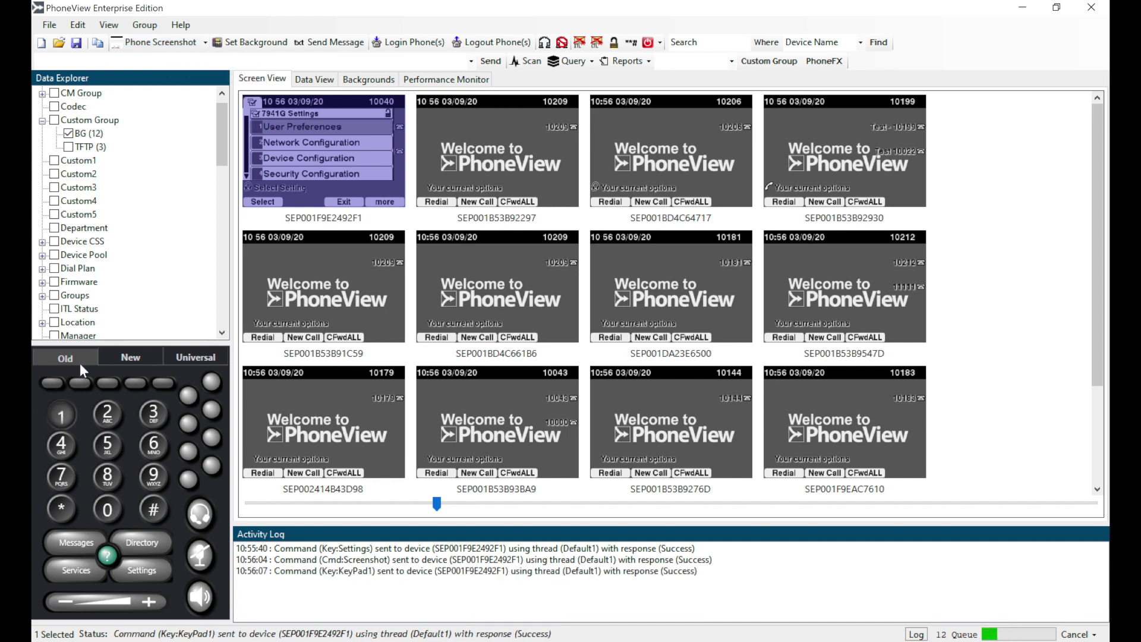
pyautogui.click(161, 41)
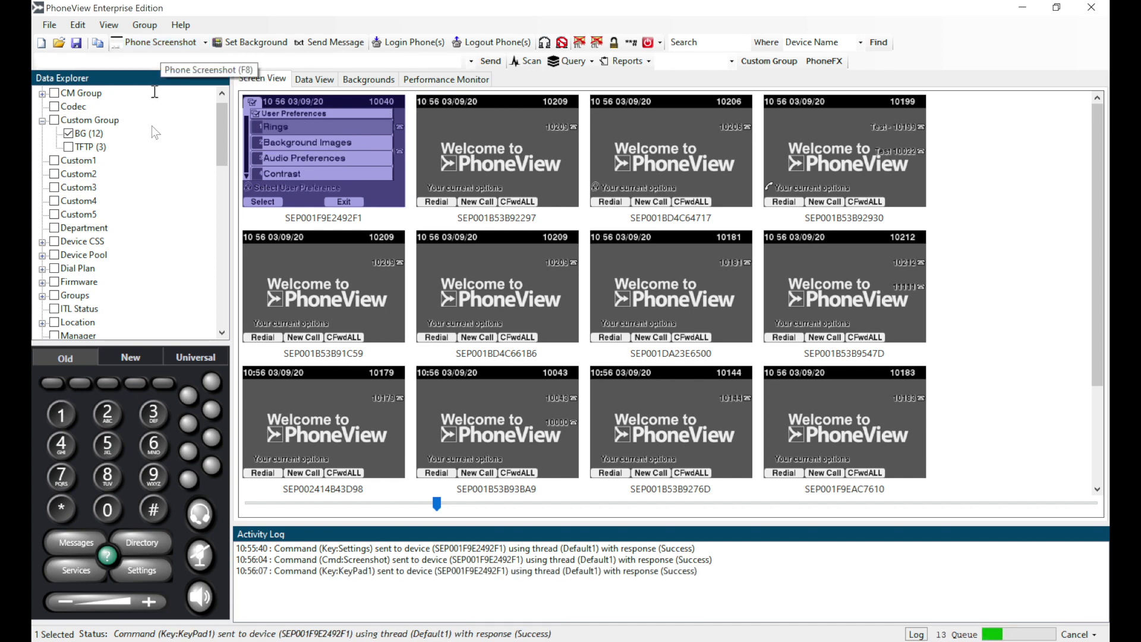
pyautogui.click(108, 410)
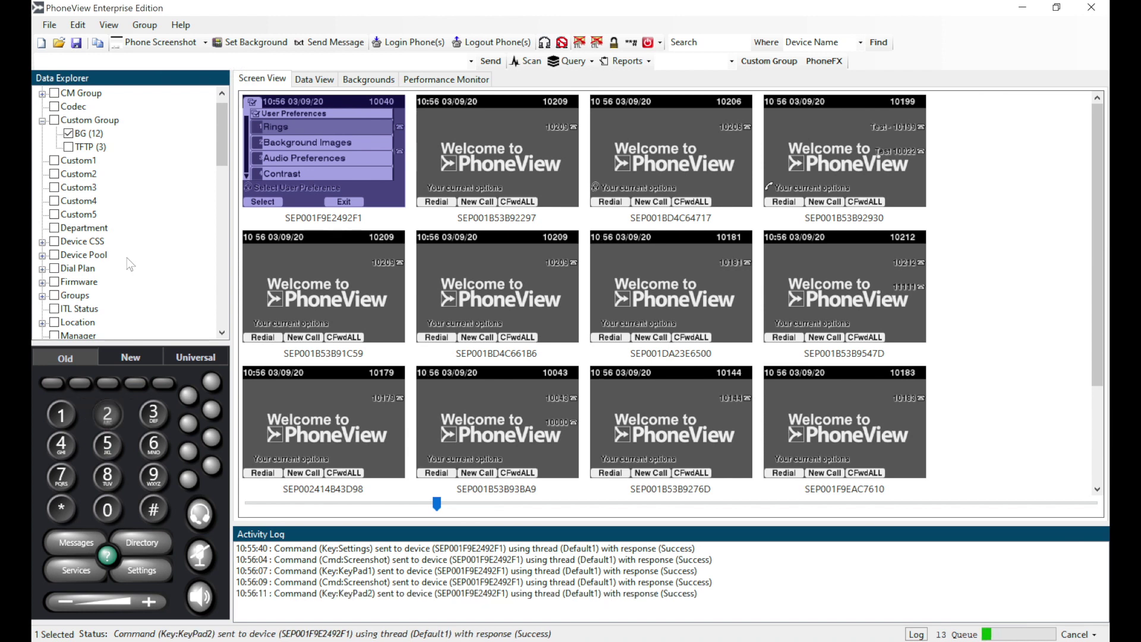
pyautogui.click(150, 44)
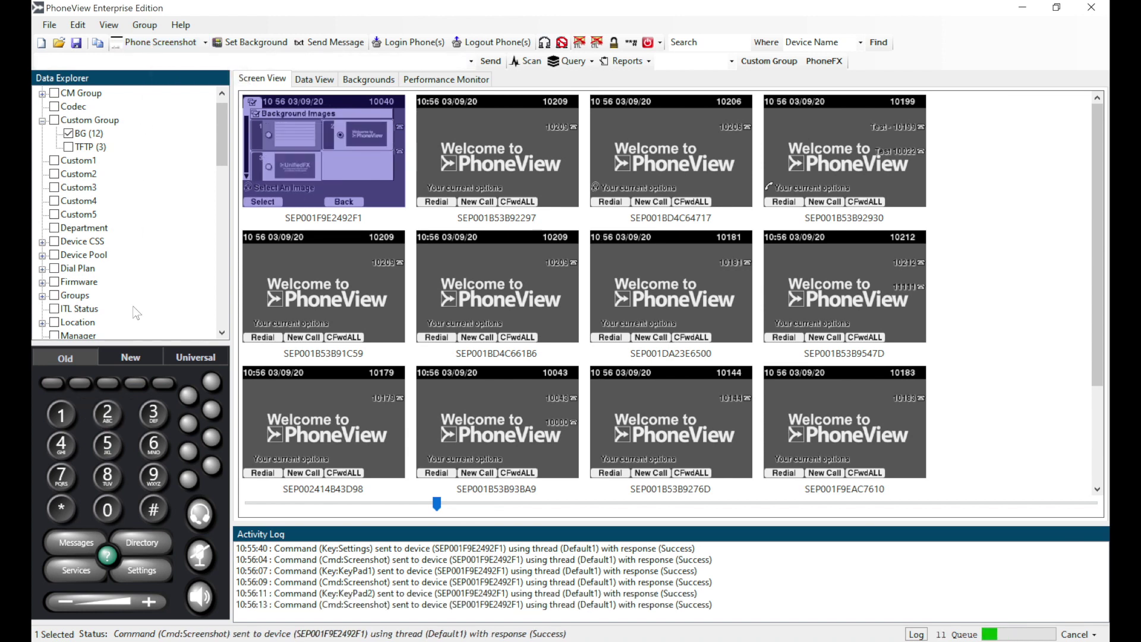
pyautogui.click(63, 418)
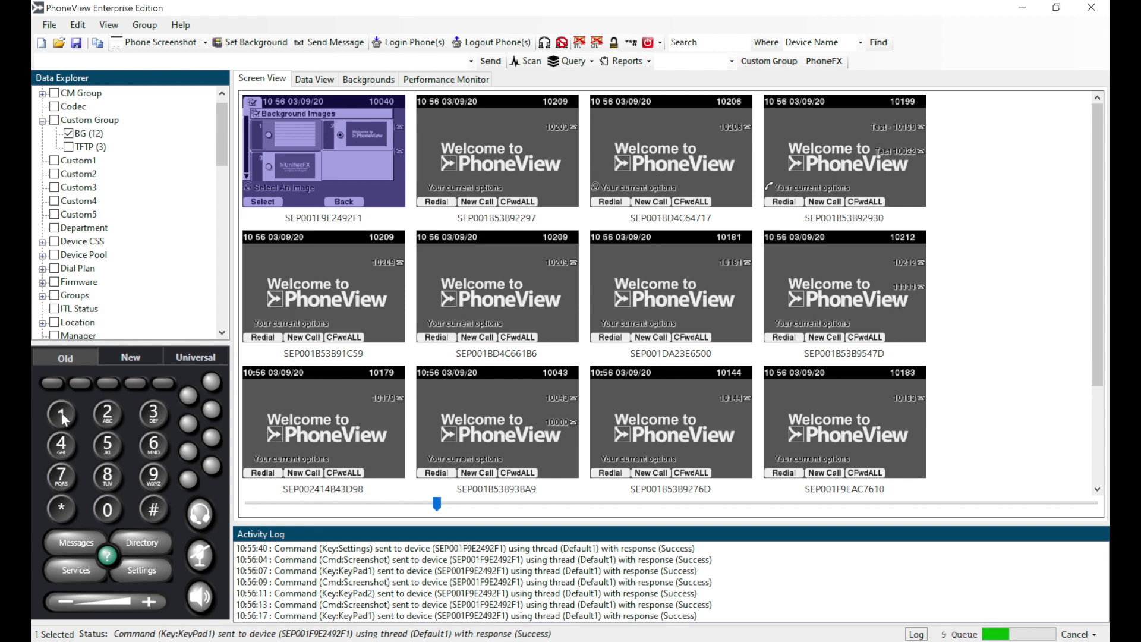
pyautogui.click(158, 42)
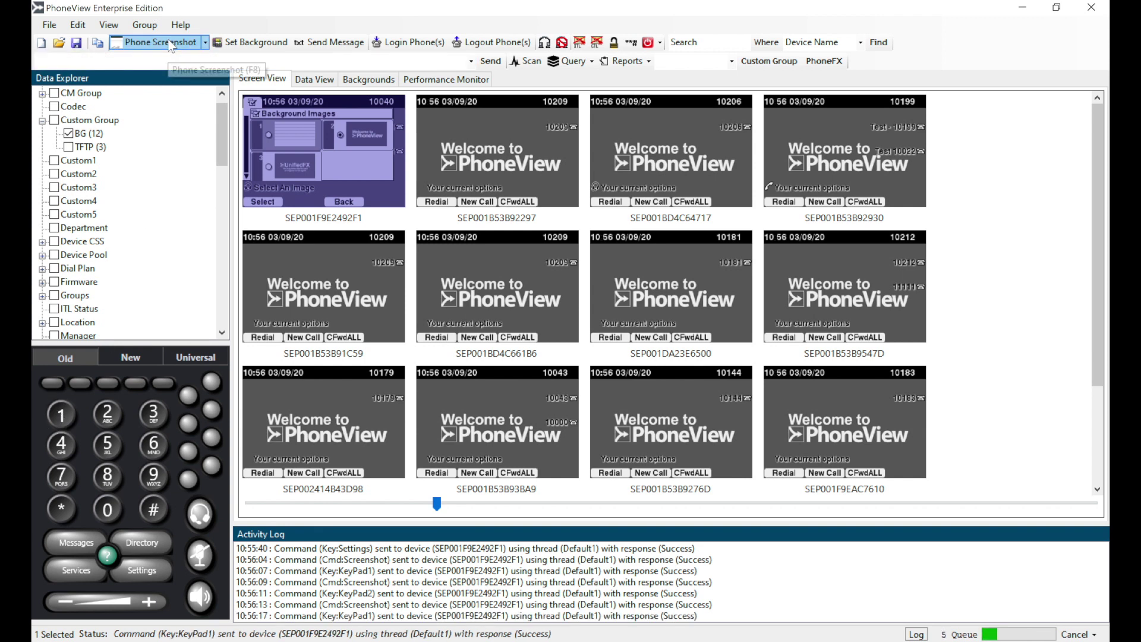
pyautogui.click(53, 383)
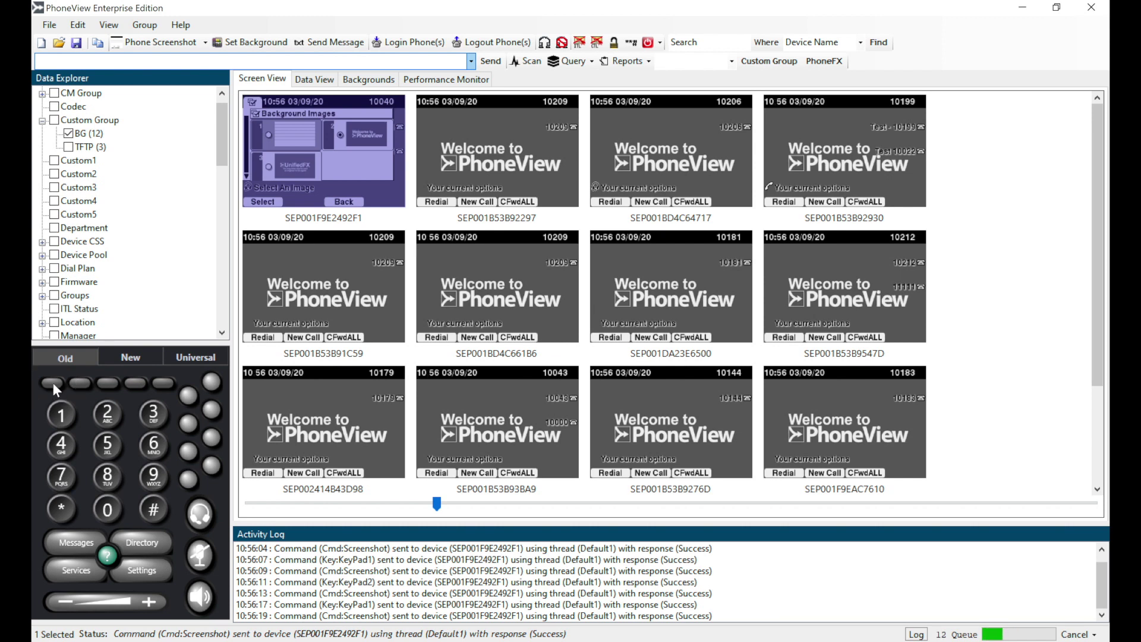
pyautogui.click(162, 46)
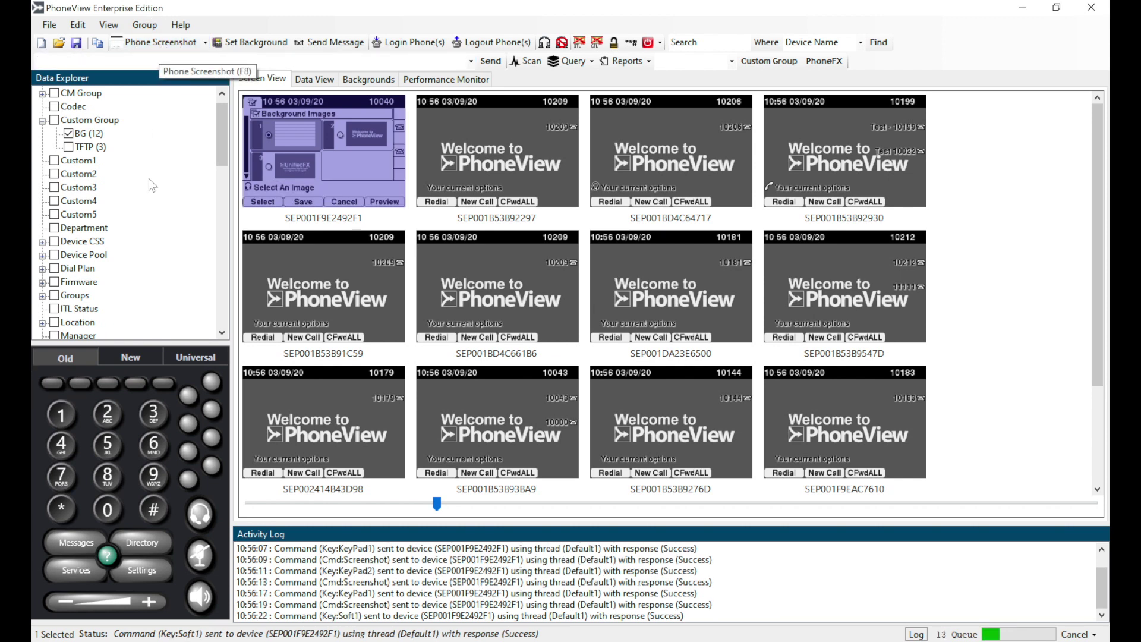
pyautogui.click(80, 384)
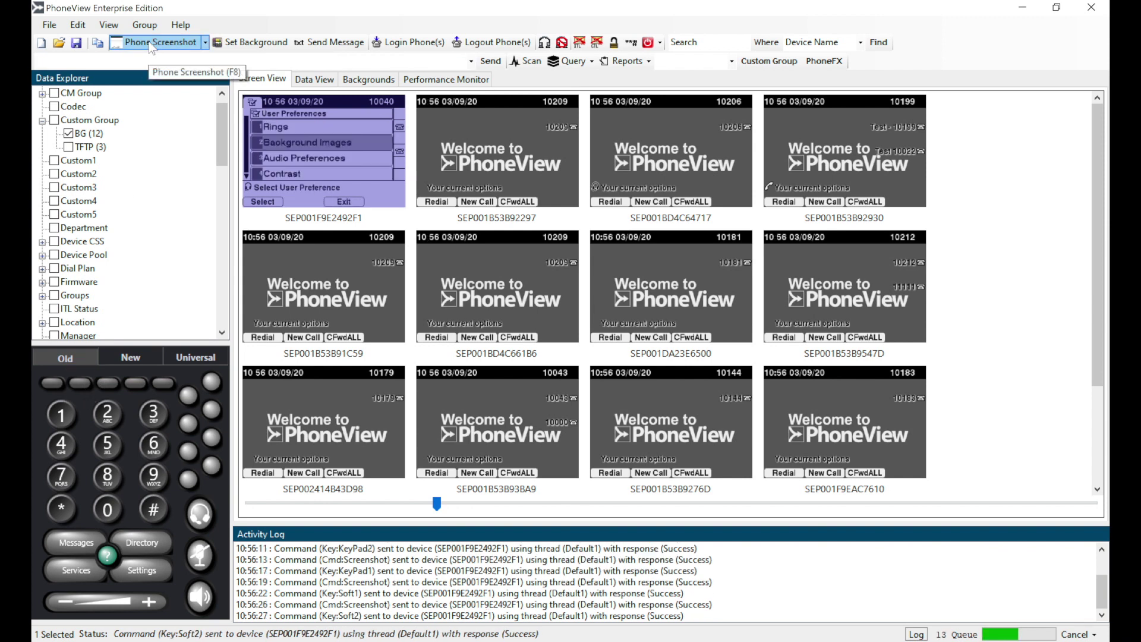
pyautogui.click(144, 566)
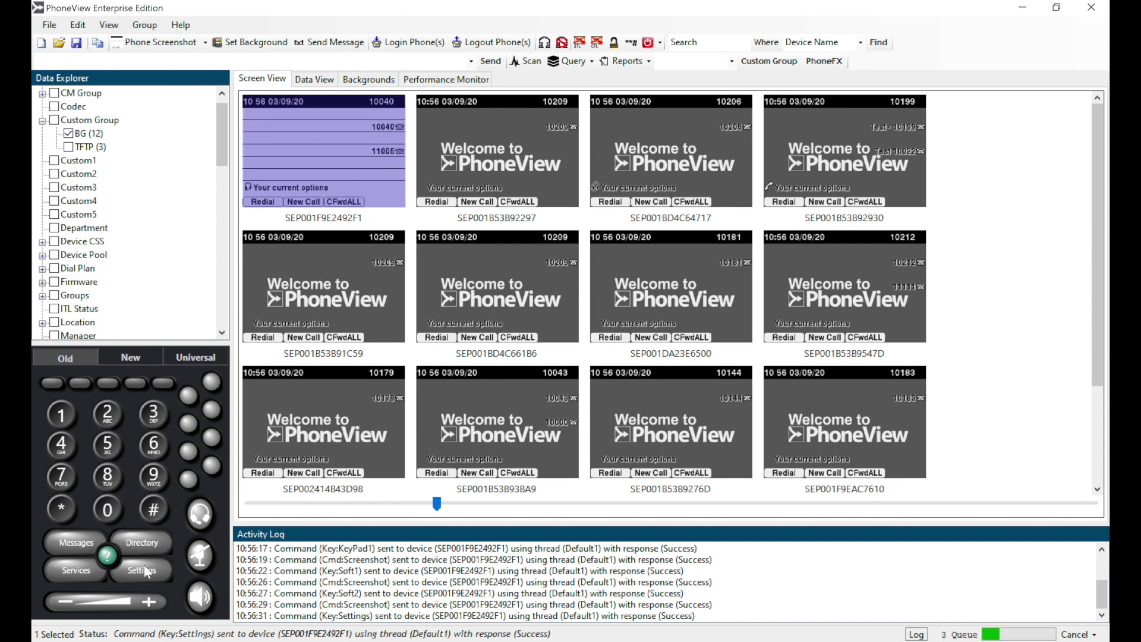
# - Select every Activity Log entry and create a macro starting Key:Settings|Cmd:Screenshot|Key:KeyPad1
pyautogui.click(368, 572)
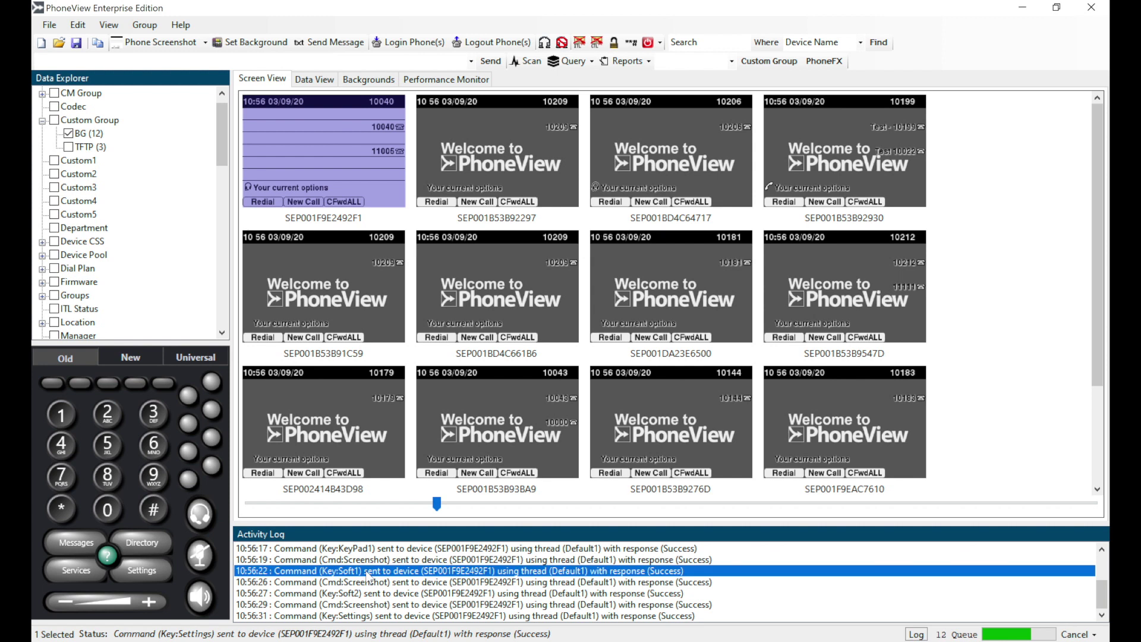
pyautogui.scroll(2, 368, 575)
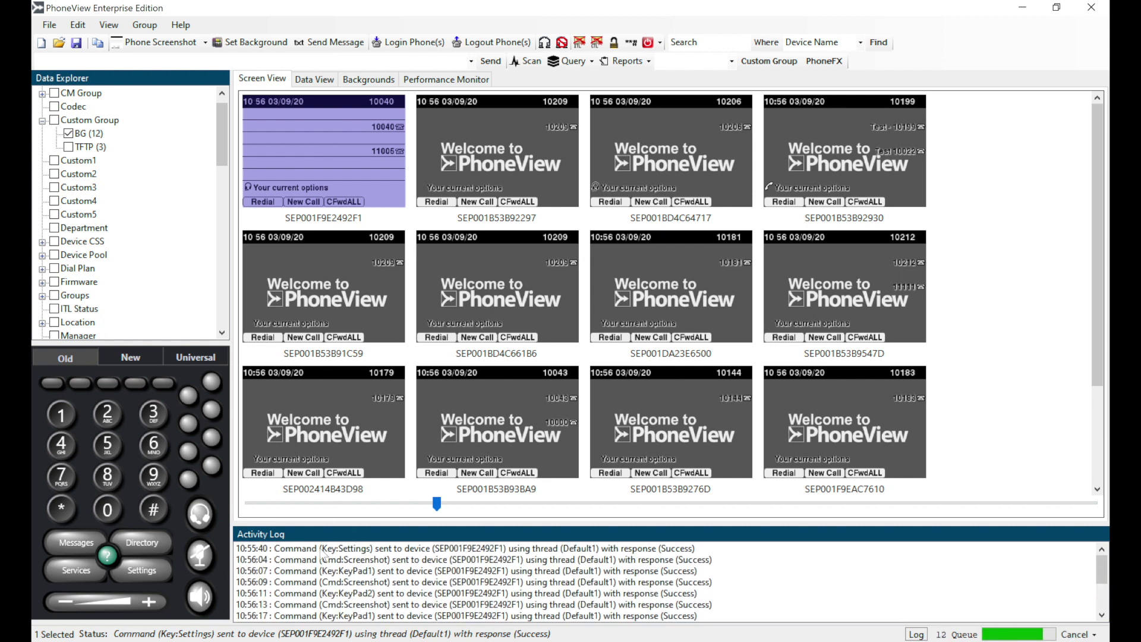
pyautogui.click(322, 549)
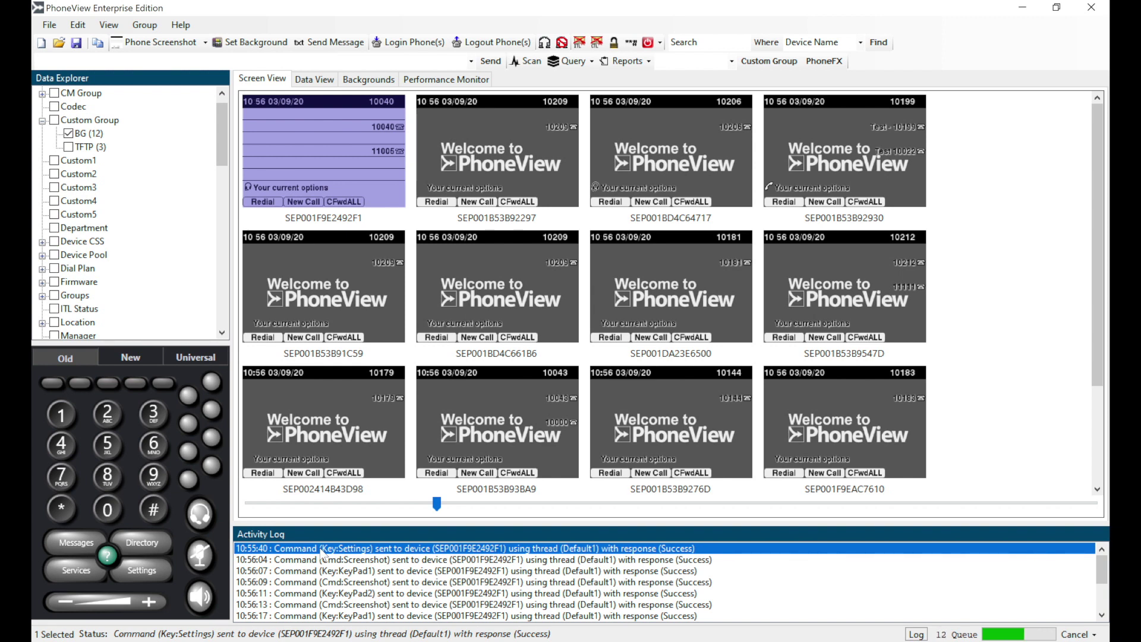
pyautogui.hotkey('shift', 'Down')
pyautogui.hotkey('shift', 'Down')
pyautogui.hotkey('shift', 'Down')
pyautogui.hotkey('shift', 'Down')
pyautogui.hotkey('shift', 'Down')
pyautogui.hotkey('shift', 'Down')
pyautogui.hotkey('shift', 'Down')
pyautogui.hotkey('shift', 'Down')
pyautogui.hotkey('shift', 'Down')
pyautogui.hotkey('shift', 'Down')
pyautogui.hotkey('shift', 'Down')
pyautogui.hotkey('shift', 'Down')
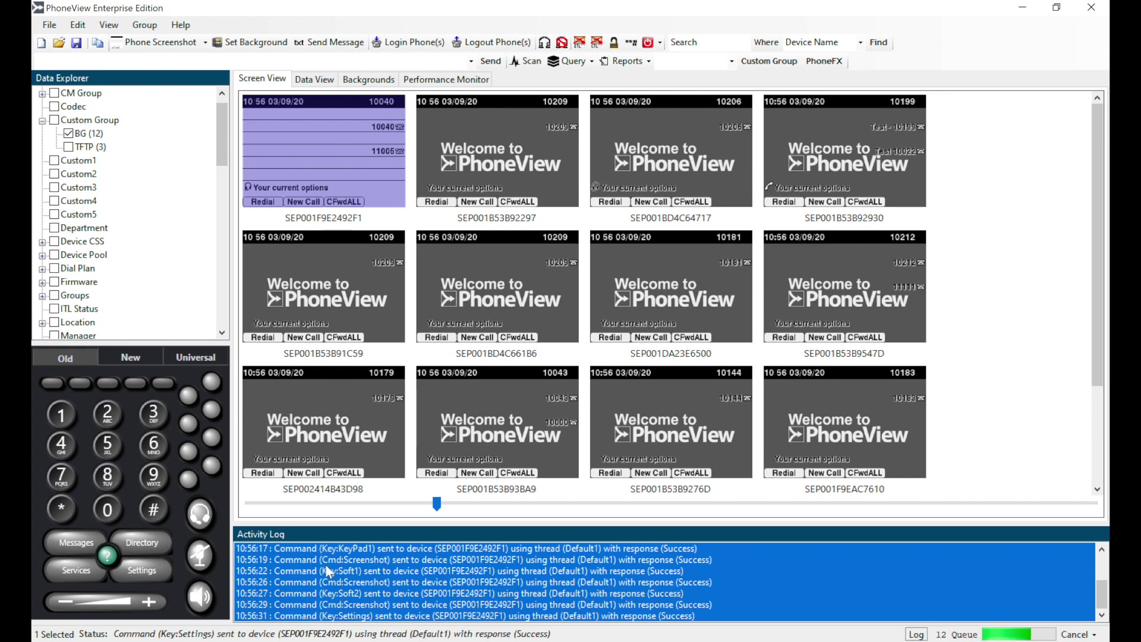
pyautogui.rightClick(325, 565)
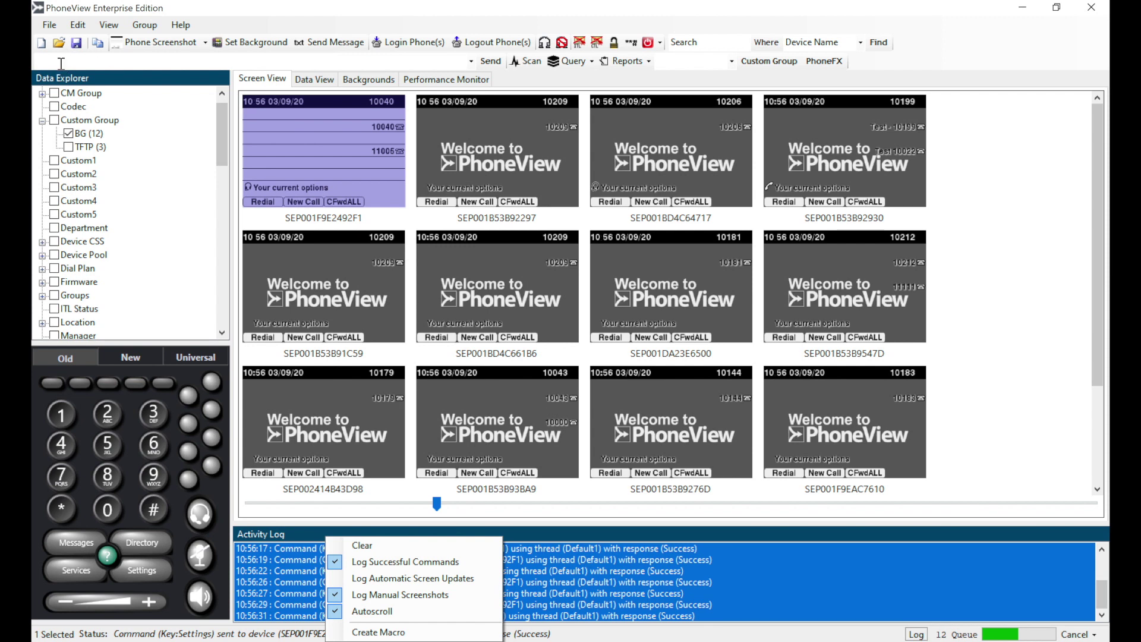
pyautogui.click(396, 634)
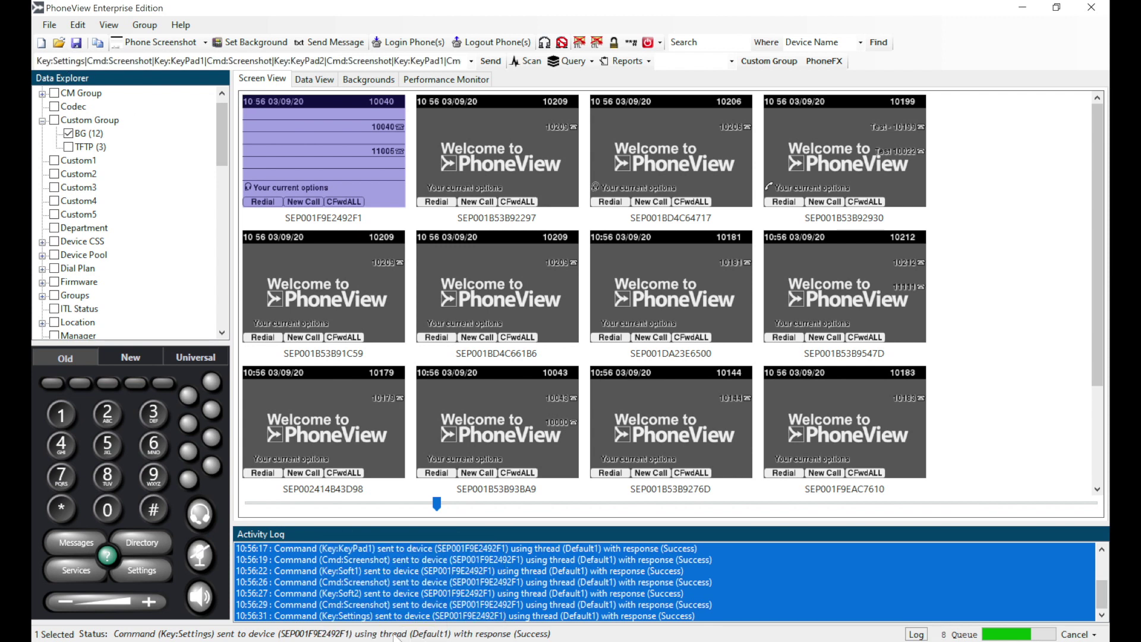
pyautogui.doubleClick(124, 61)
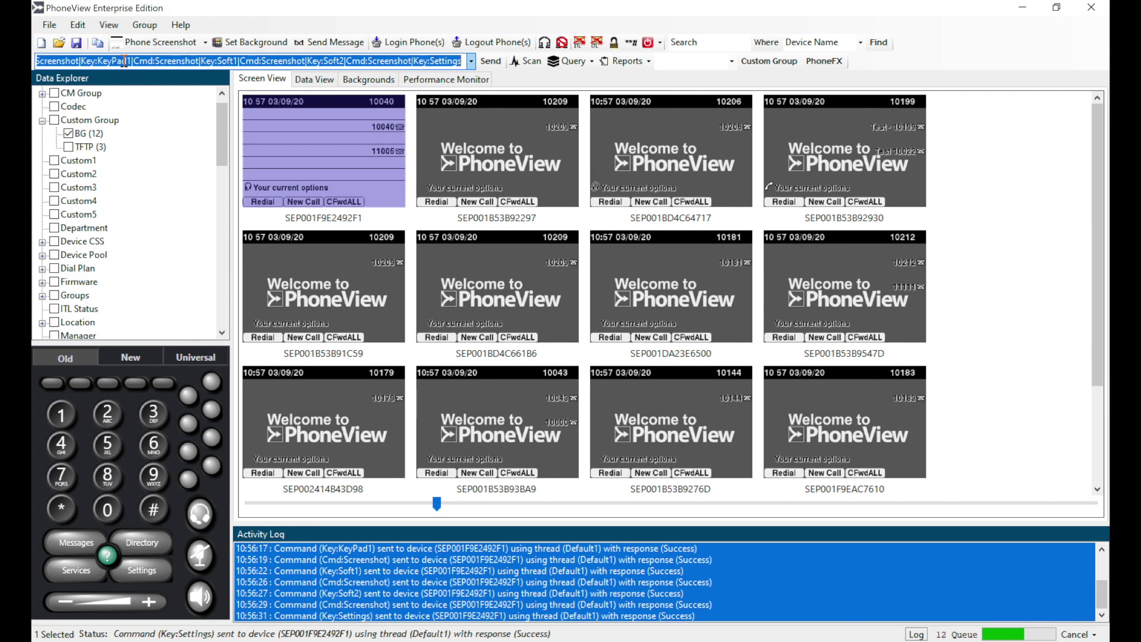
# - Copy the macro string from PhoneView and paste it into a new Notepad note
pyautogui.rightClick(124, 61)
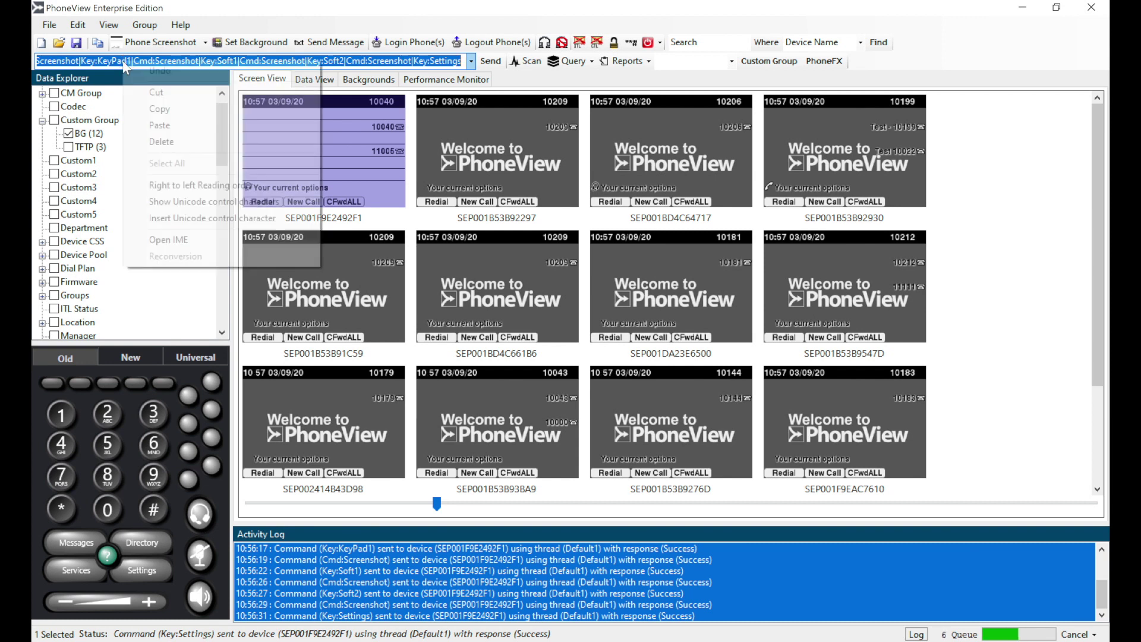
pyautogui.click(171, 107)
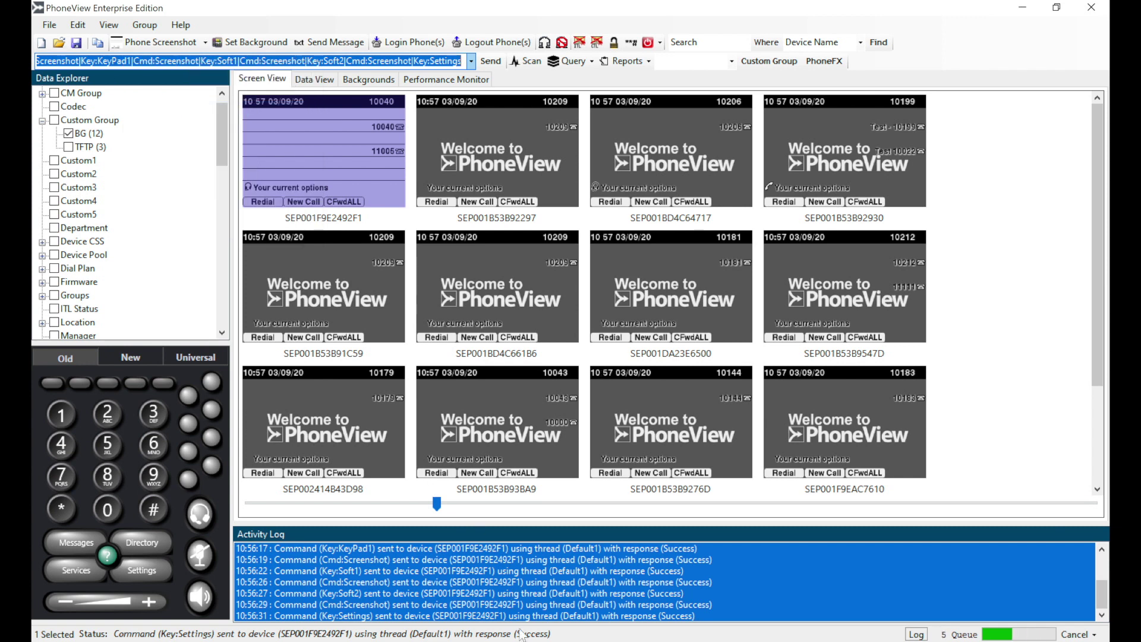
pyautogui.hotkey('alt', 'Tab')
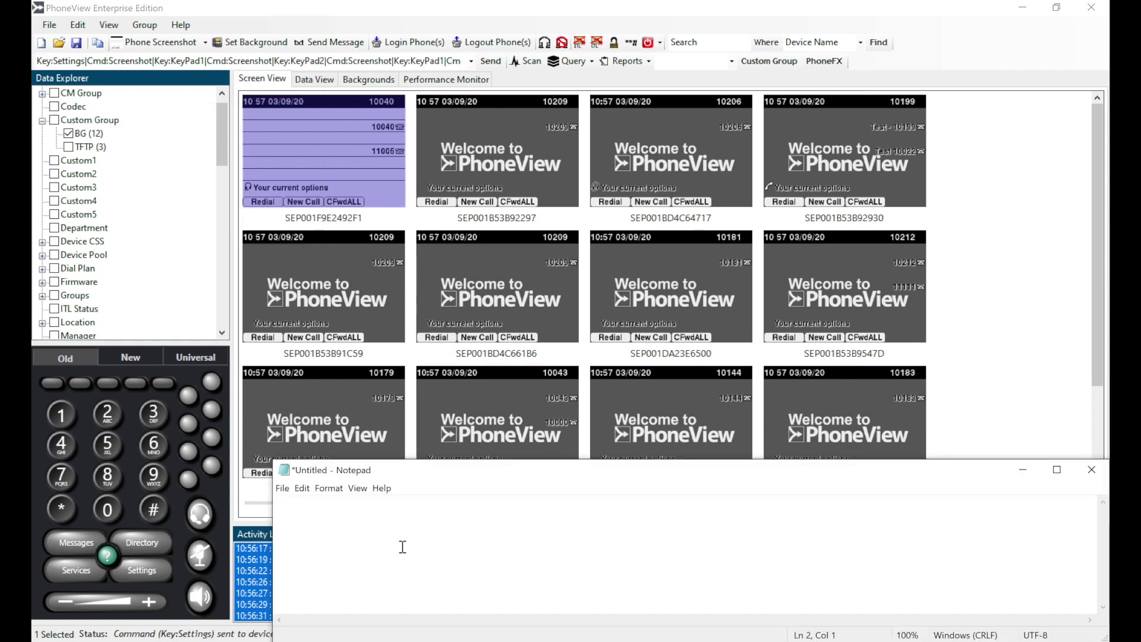
pyautogui.hotkey('ctrl', 'v')
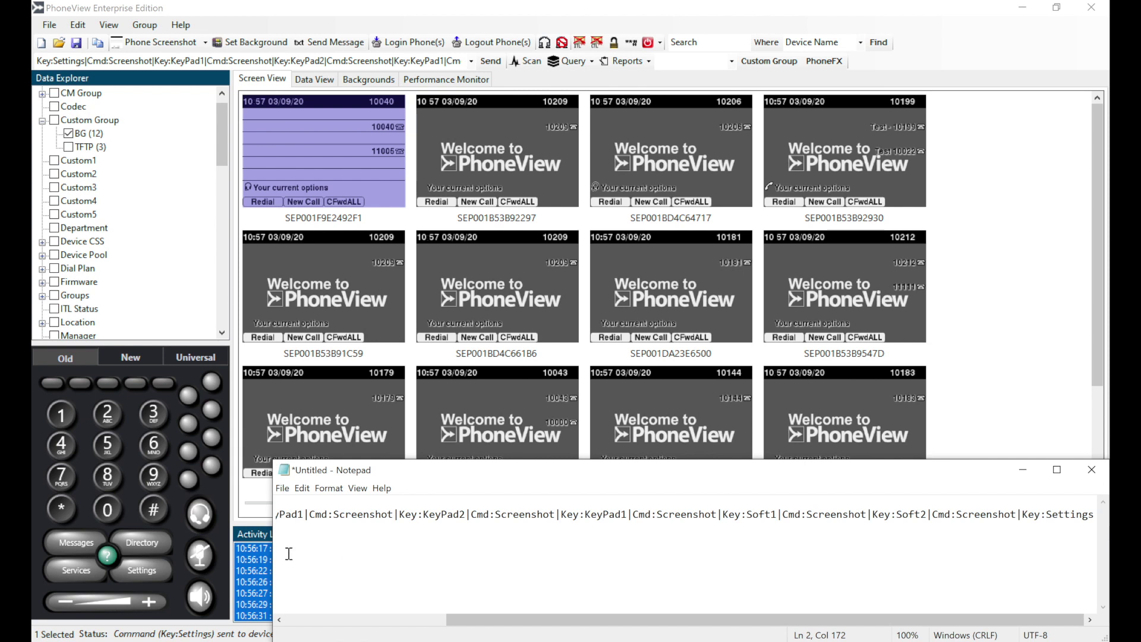
# - Place the cursor right after the first Cmd:Screenshot step following Key:Settings
pyautogui.click(313, 619)
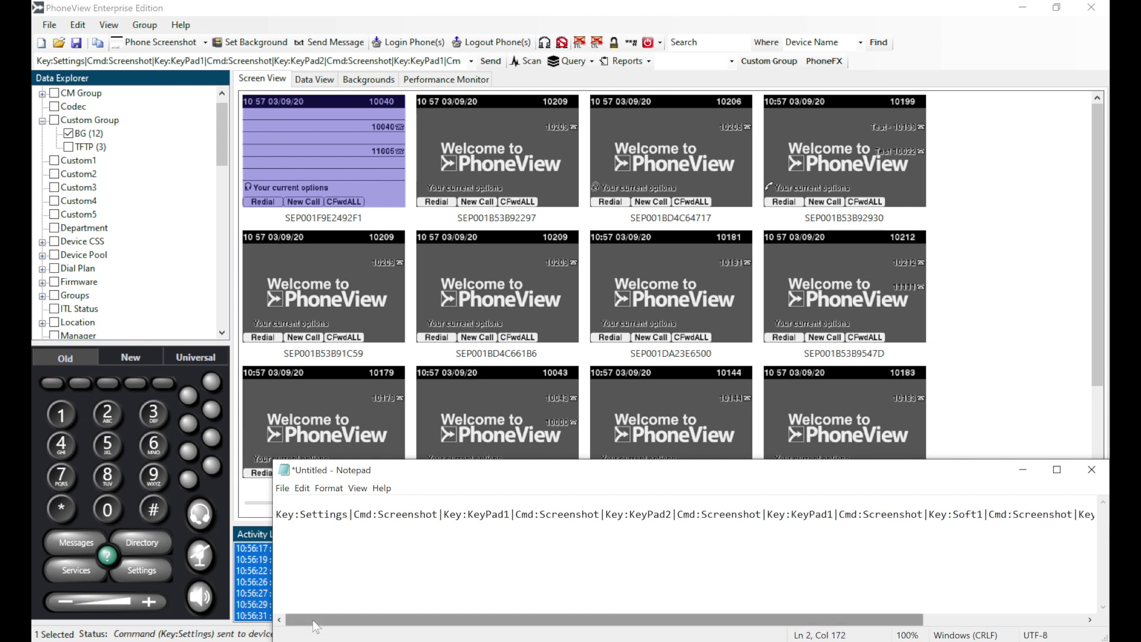
pyautogui.click(275, 515)
pyautogui.keyDown('shift'); pyautogui.click(360, 516); pyautogui.keyUp('shift')
pyautogui.click(330, 515)
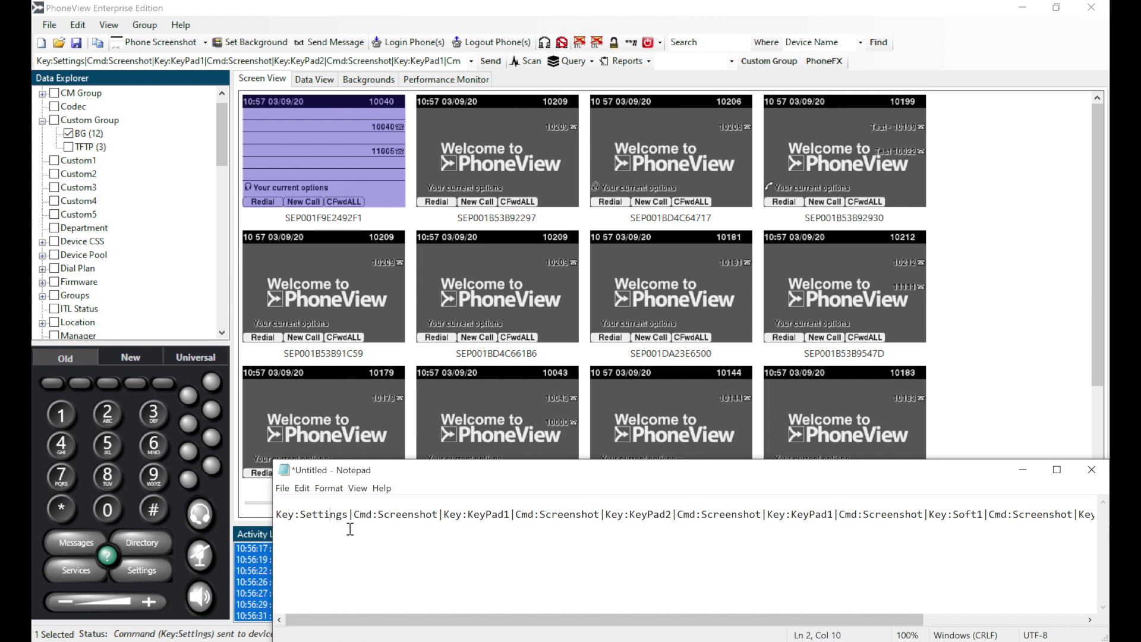
pyautogui.doubleClick(363, 515)
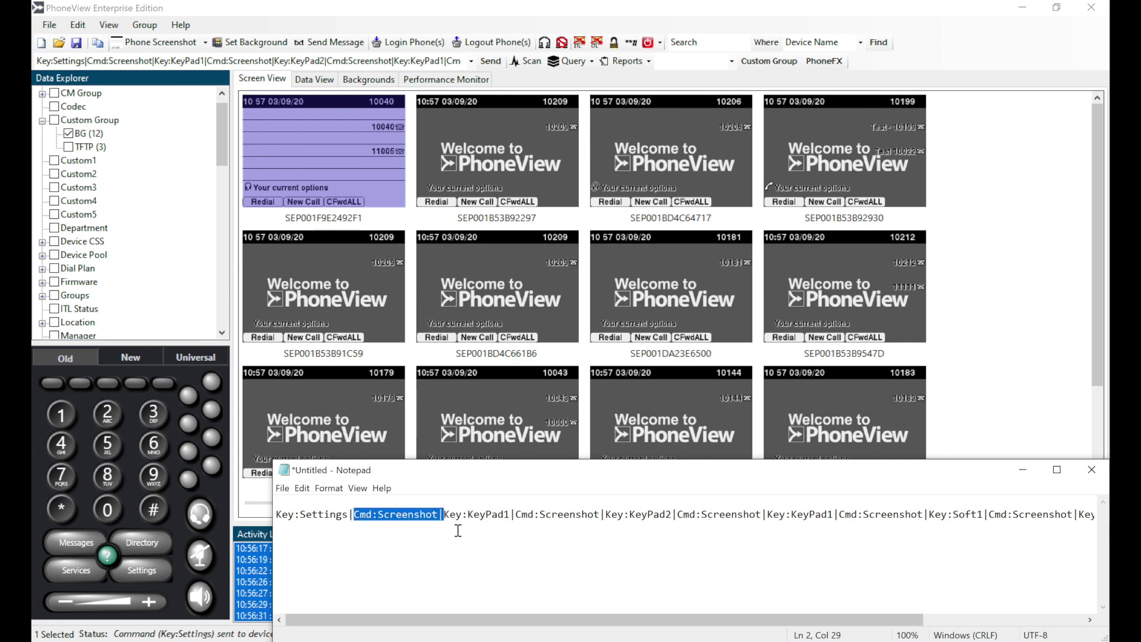
pyautogui.click(338, 514)
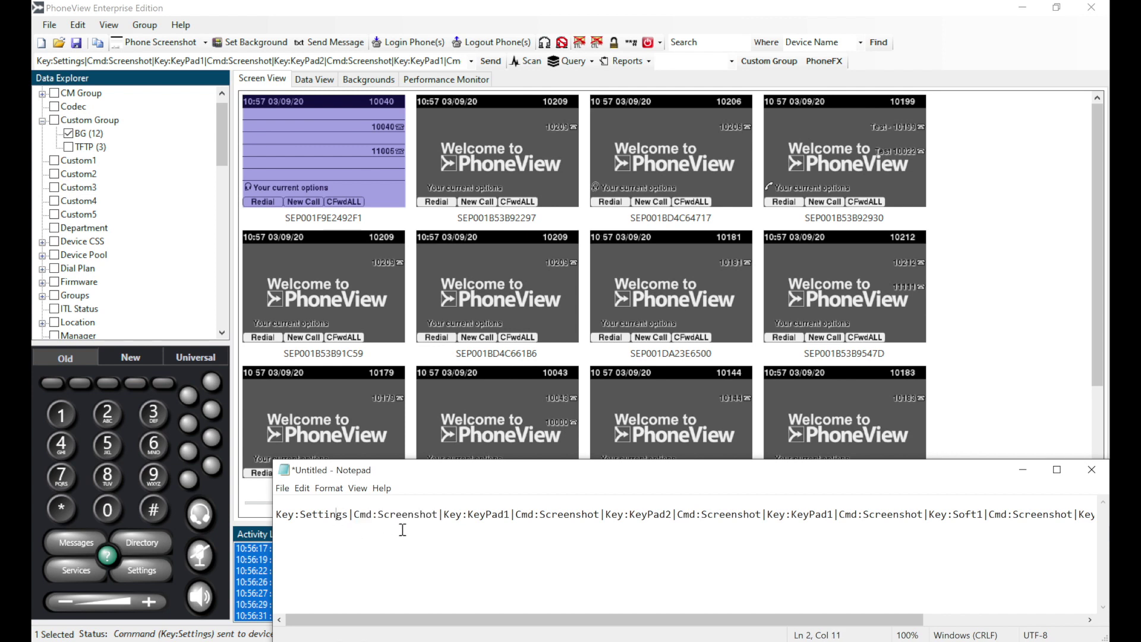
pyautogui.hotkey('shift', 'Right')
pyautogui.doubleClick(407, 518)
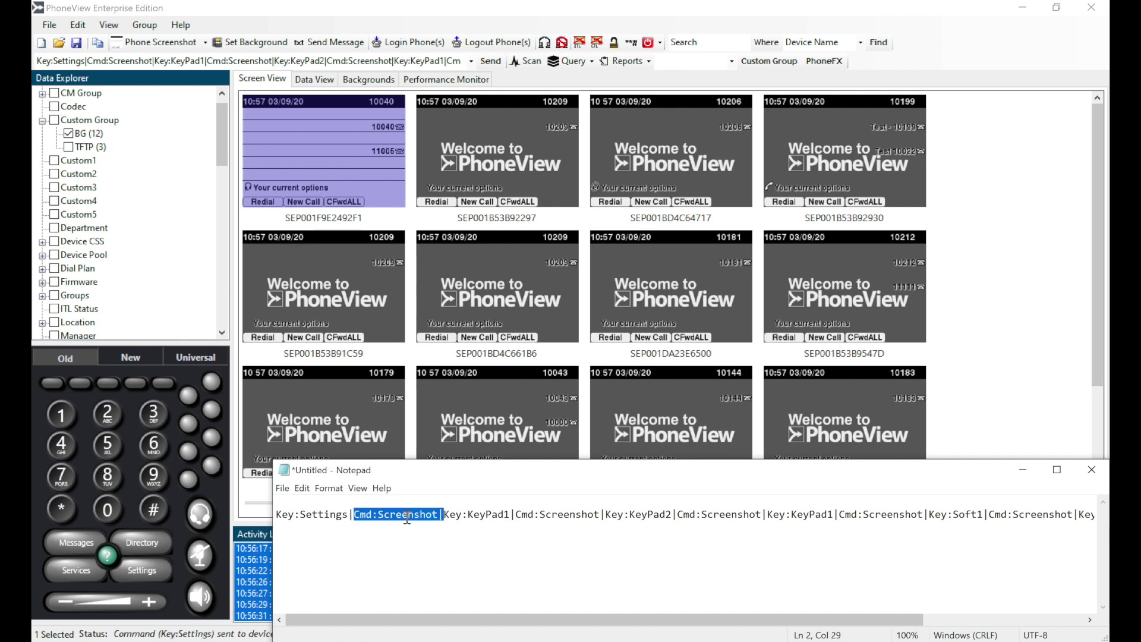
pyautogui.click(439, 515)
# - Change that first Cmd:Screenshot step to Cmd:Pause:3000
pyautogui.press('BackSpace')
pyautogui.press('BackSpace')
pyautogui.press('BackSpace')
pyautogui.press('BackSpace')
pyautogui.press('BackSpace')
pyautogui.press('BackSpace')
pyautogui.press('BackSpace')
pyautogui.press('BackSpace')
pyautogui.press('BackSpace')
pyautogui.press('BackSpace')
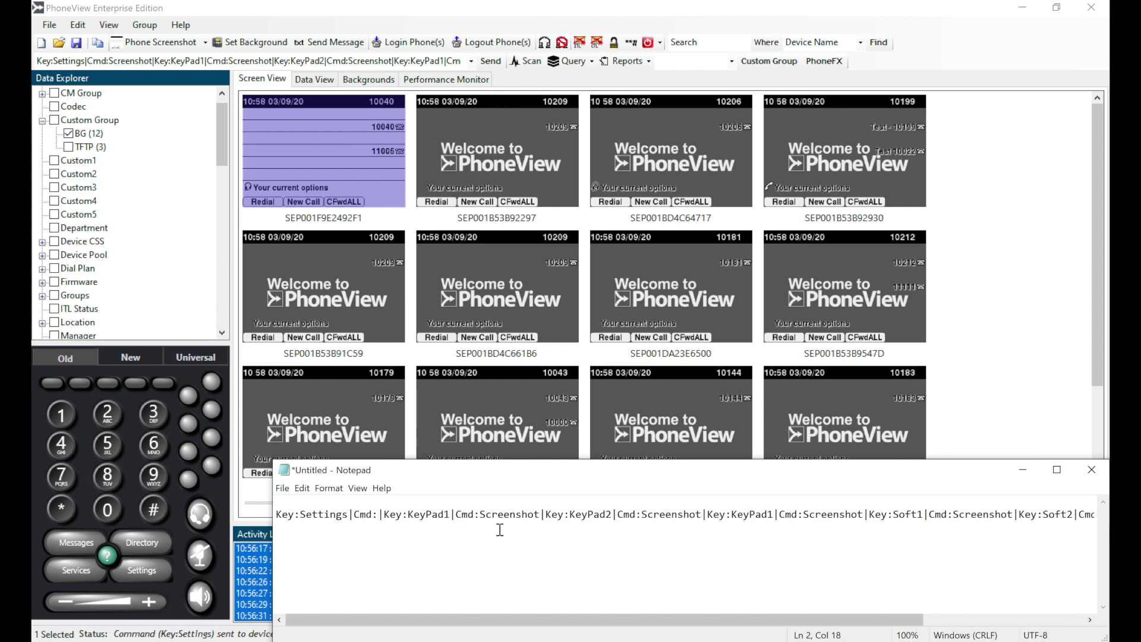
pyautogui.write('Pause')
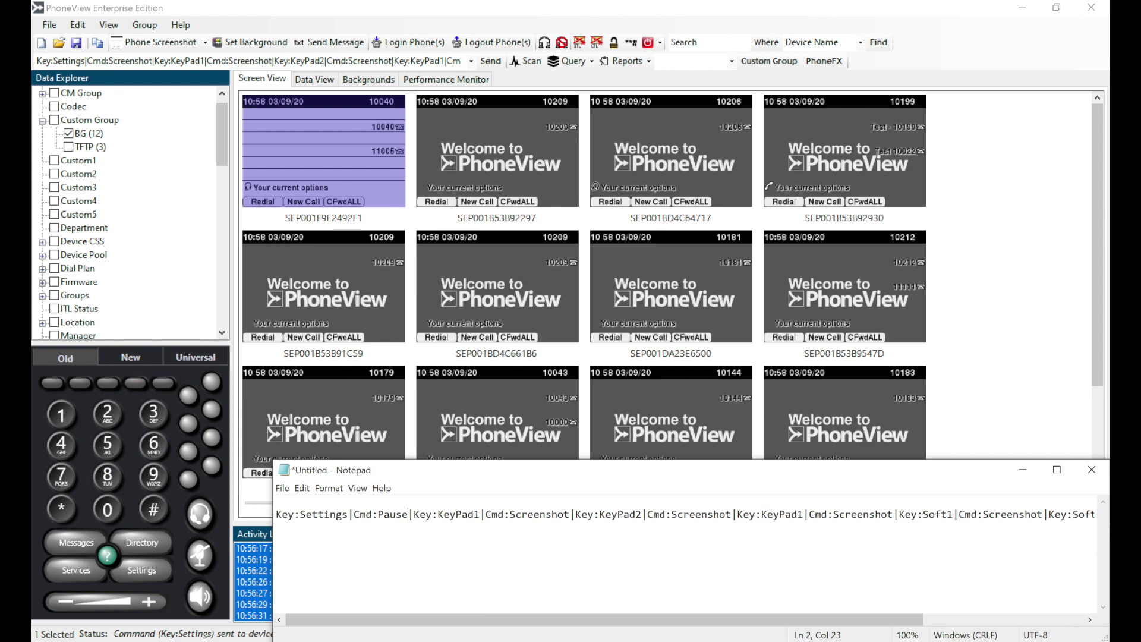
pyautogui.write(':')
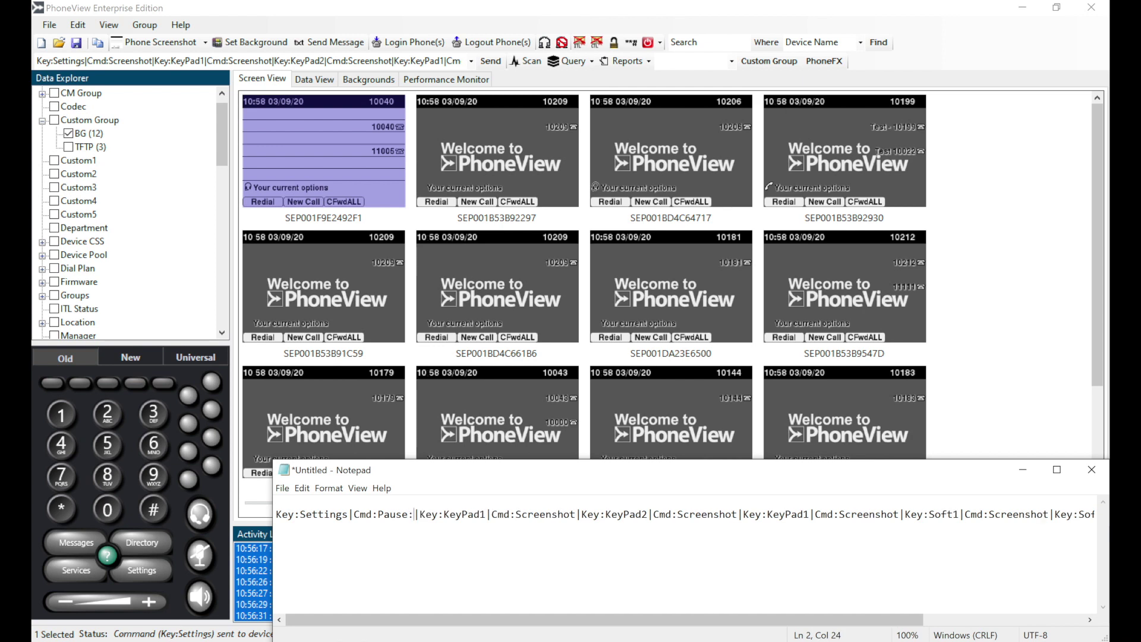
pyautogui.write('3000')
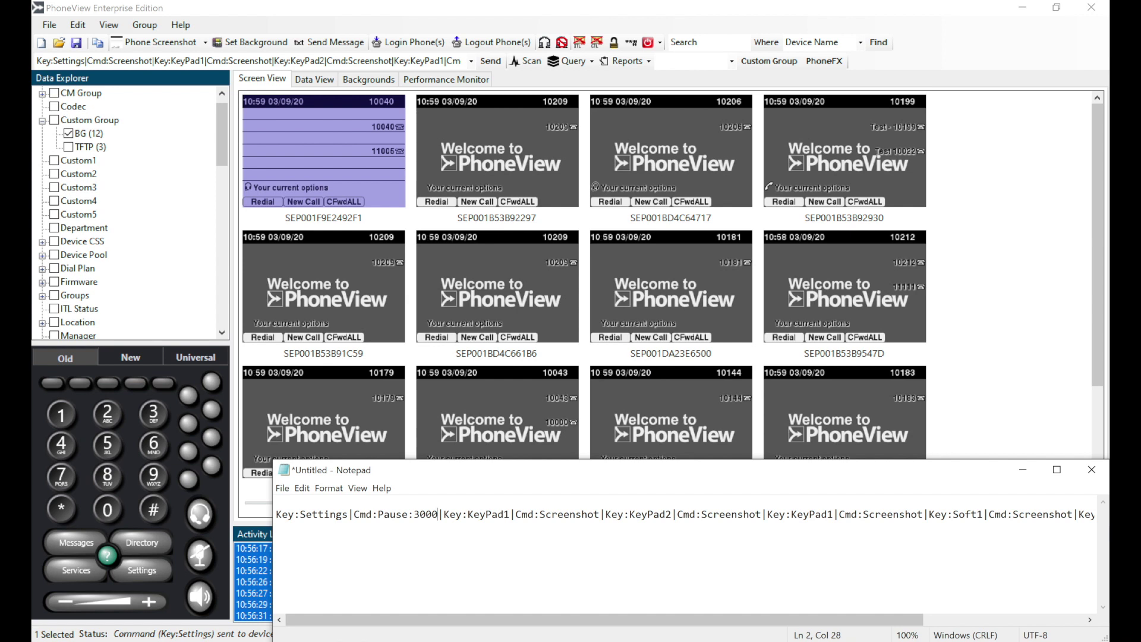
# - Select all 12 phones in PhoneView and send them the background-reset macro
pyautogui.click(936, 40)
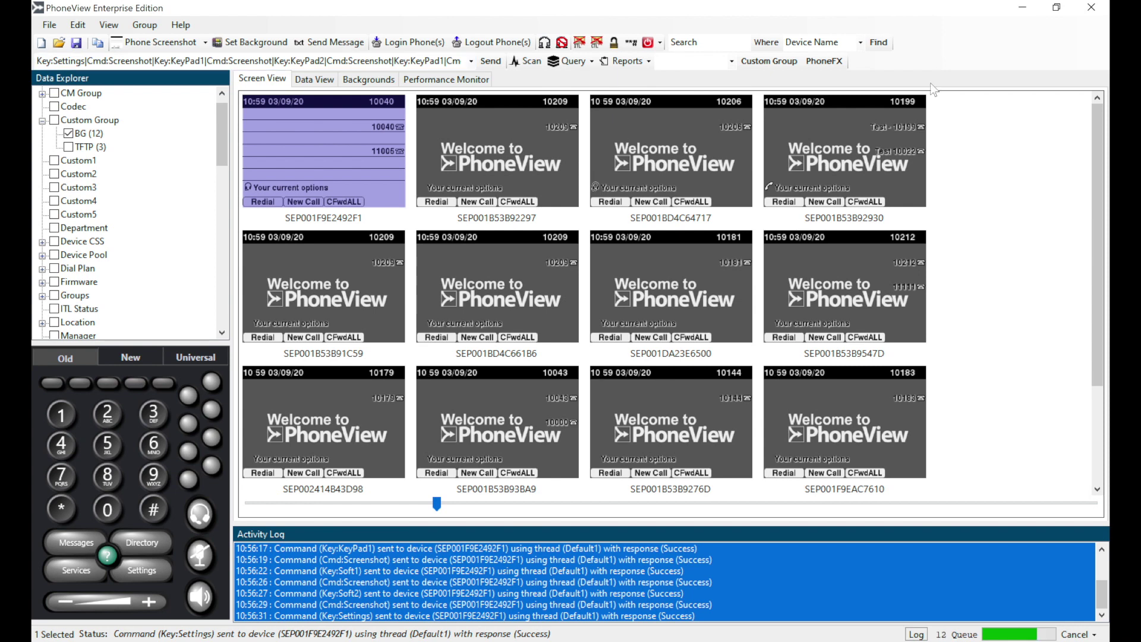
pyautogui.click(971, 138)
pyautogui.moveTo(972, 137); pyautogui.dragTo(299, 449)
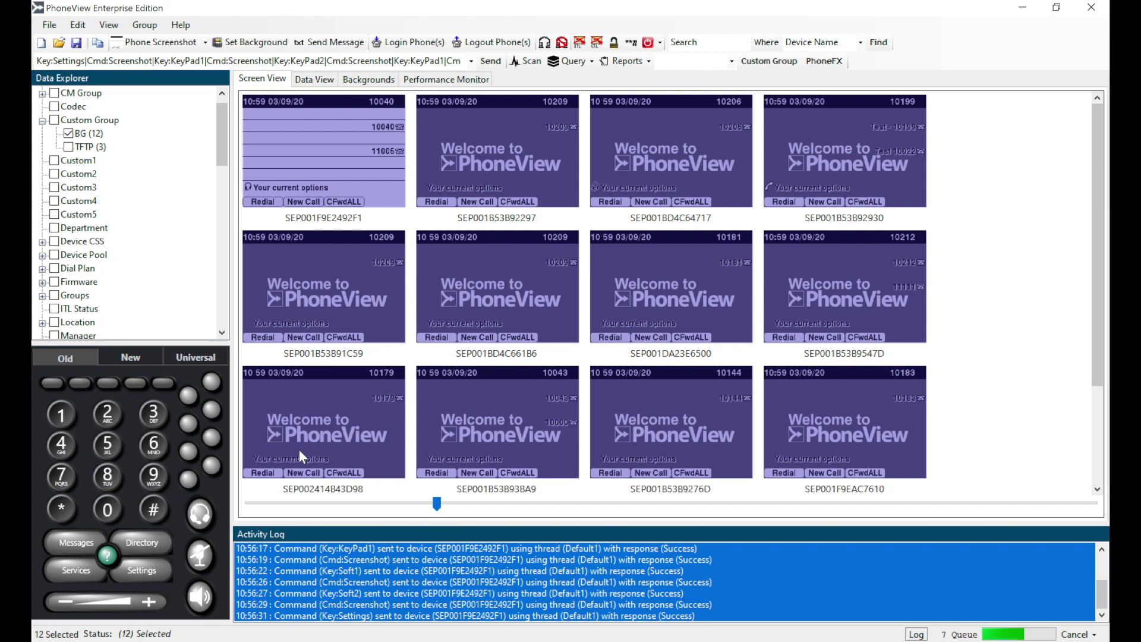
pyautogui.click(492, 62)
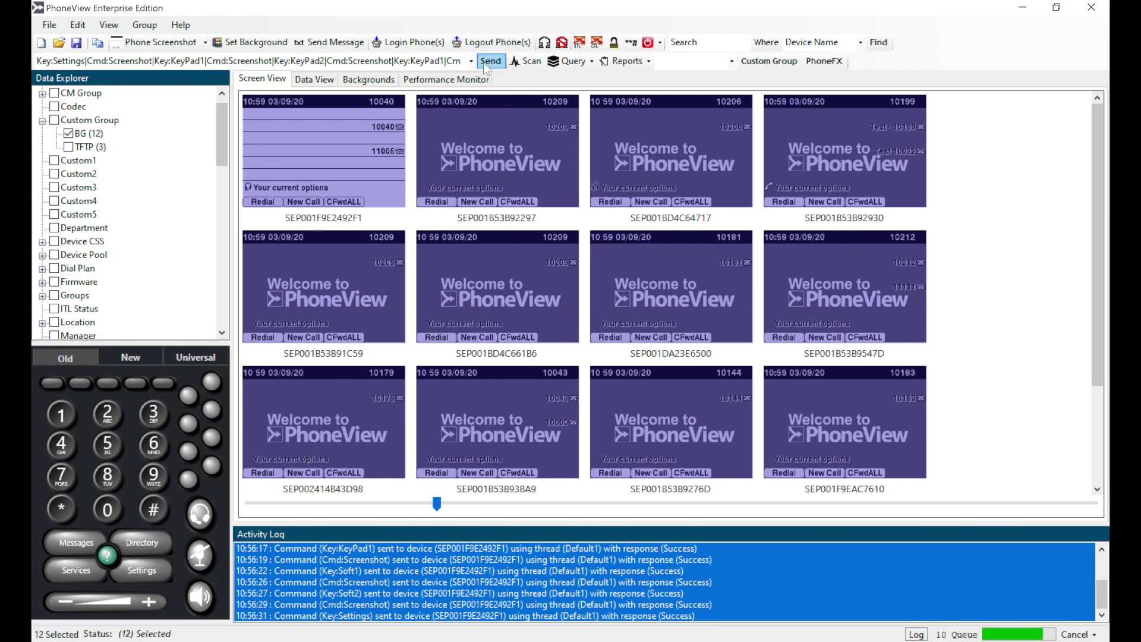